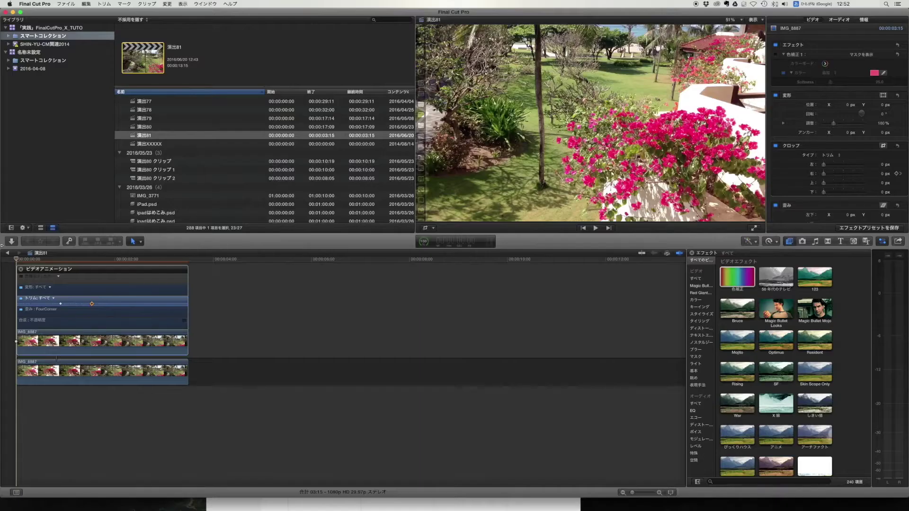
- Play back and scrub through the finished crop wipe to review it
{"action": "key", "text": "space"}
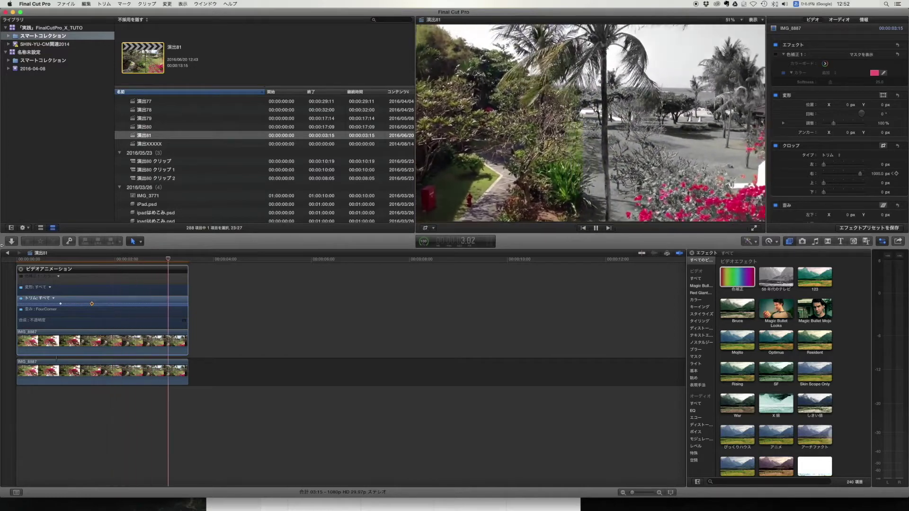
{"action": "key", "text": "space"}
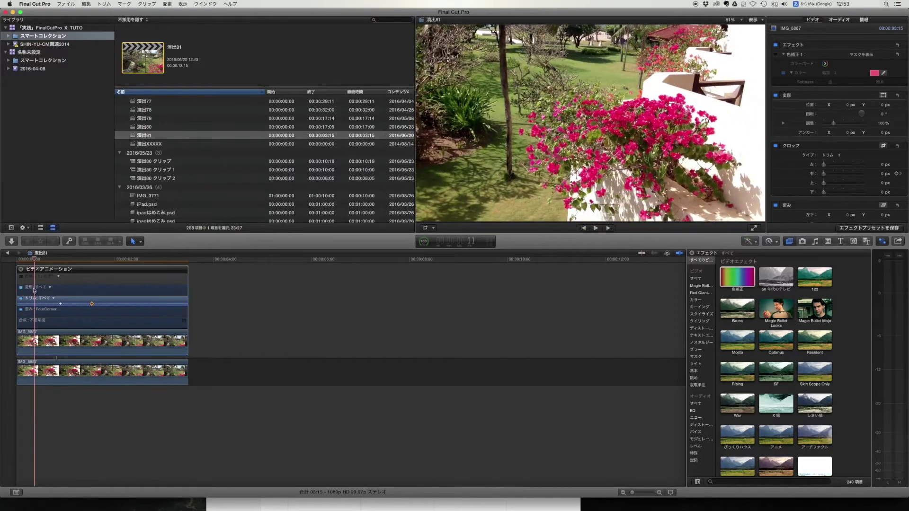
{"action": "left_click_drag", "start_coordinate": [34, 260], "coordinate": [85, 261]}
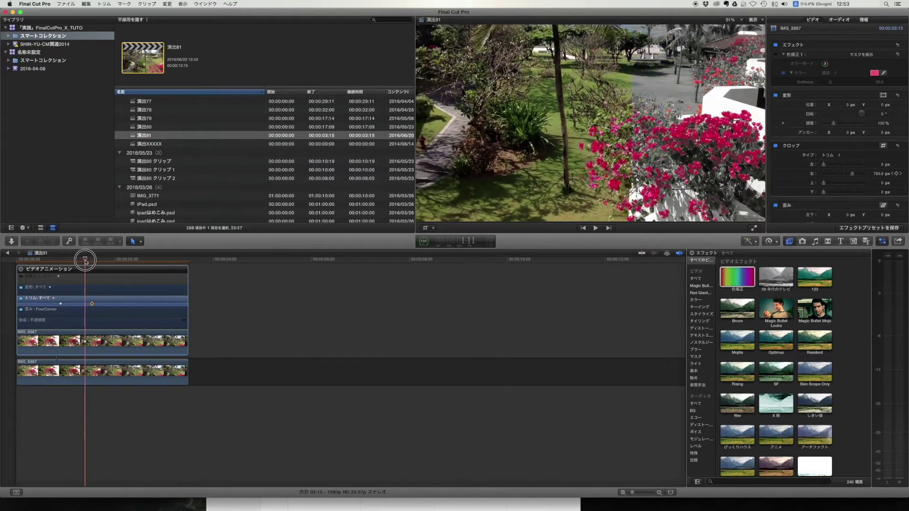
{"action": "mouse_move", "coordinate": [85, 262]}
{"action": "left_mouse_down"}
{"action": "mouse_move", "coordinate": [131, 265]}
{"action": "mouse_move", "coordinate": [40, 273]}
{"action": "mouse_move", "coordinate": [165, 259]}
{"action": "left_mouse_up"}
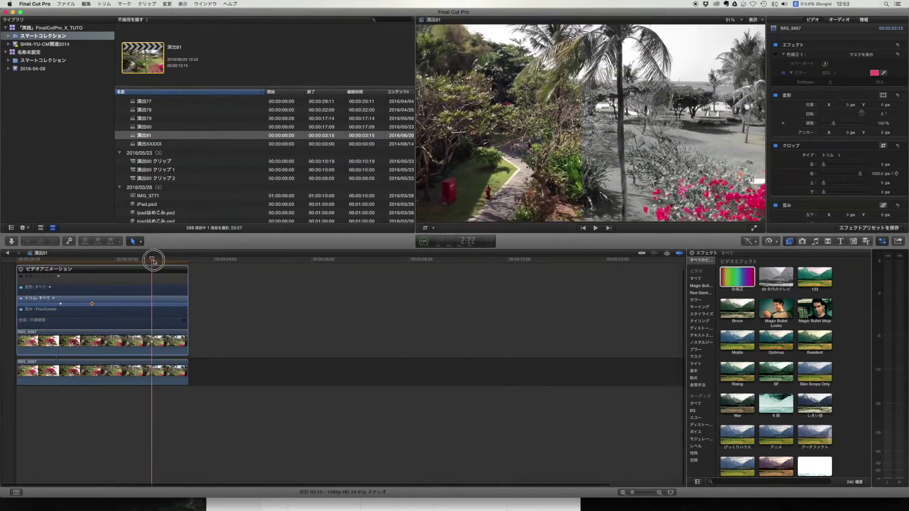
- Select the plain IMG_8887 garden clip and play and scrub through it
{"action": "left_click", "coordinate": [185, 368]}
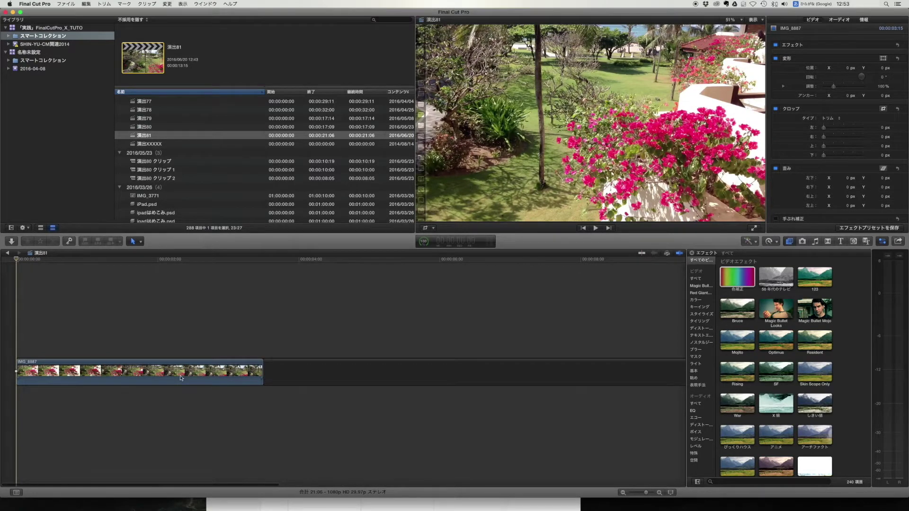
{"action": "key", "text": "space"}
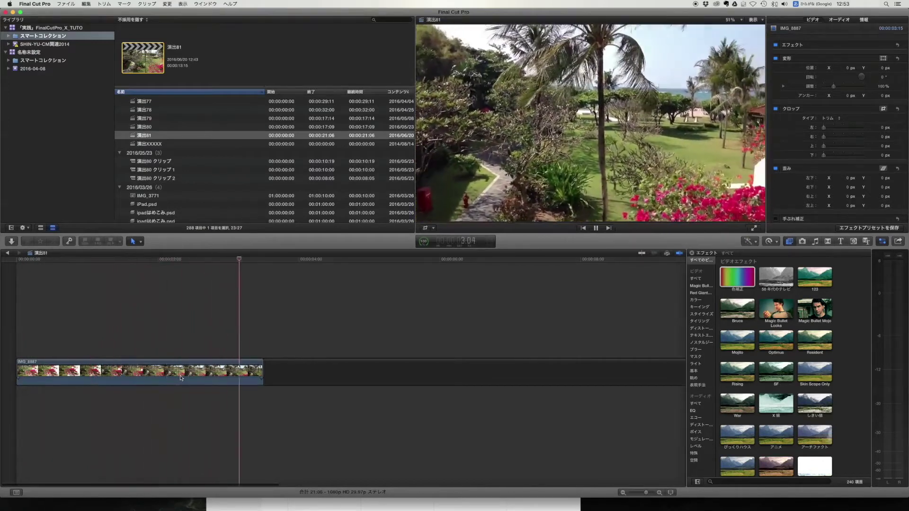
{"action": "key", "text": "space"}
{"action": "left_click", "coordinate": [30, 261]}
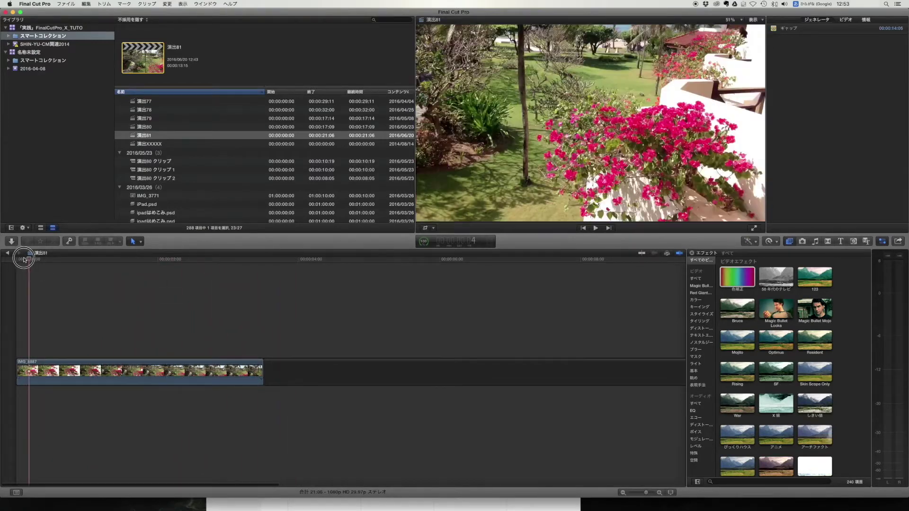
{"action": "mouse_move", "coordinate": [29, 262]}
{"action": "left_mouse_down"}
{"action": "mouse_move", "coordinate": [244, 268]}
{"action": "mouse_move", "coordinate": [22, 258]}
{"action": "mouse_move", "coordinate": [179, 251]}
{"action": "mouse_move", "coordinate": [49, 260]}
{"action": "left_mouse_up"}
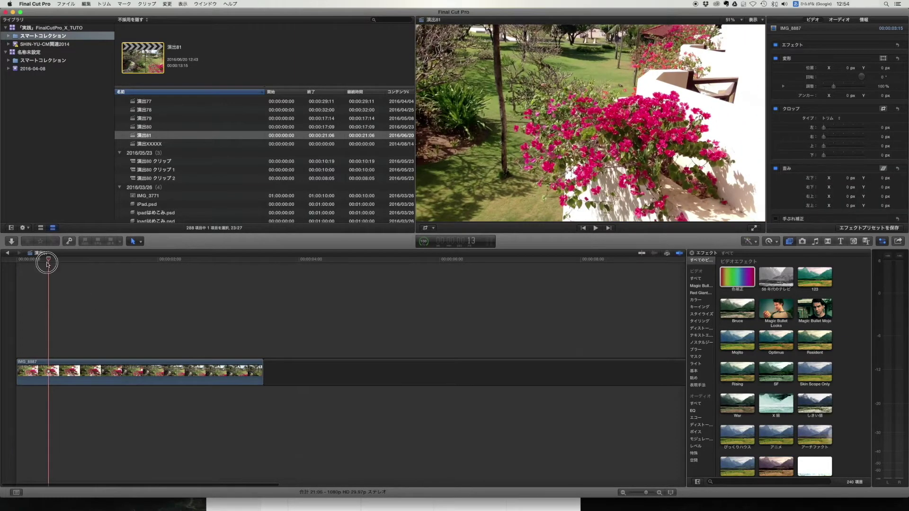
- Preview the garden clip from the start, then apply the Color Correction effect to it
{"action": "left_click_drag", "start_coordinate": [67, 259], "coordinate": [16, 259]}
{"action": "left_click_drag", "start_coordinate": [87, 340], "coordinate": [68, 417]}
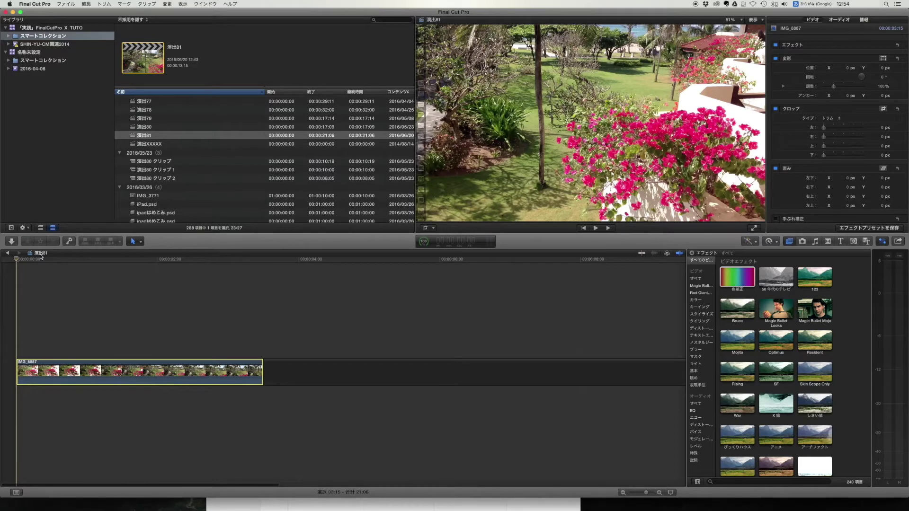
{"action": "left_click_drag", "start_coordinate": [41, 256], "coordinate": [177, 259]}
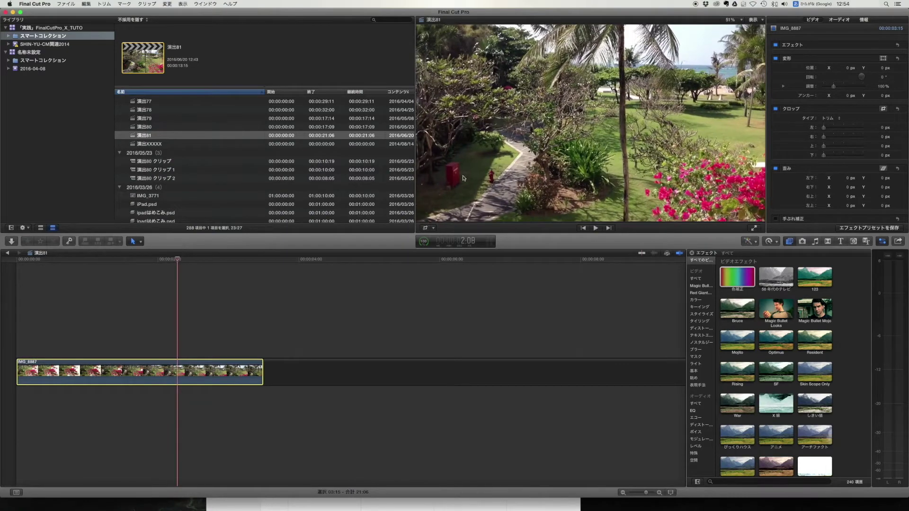
{"action": "mouse_move", "coordinate": [153, 257]}
{"action": "left_mouse_down"}
{"action": "mouse_move", "coordinate": [75, 260]}
{"action": "mouse_move", "coordinate": [131, 259]}
{"action": "left_mouse_up"}
{"action": "key", "text": "Home"}
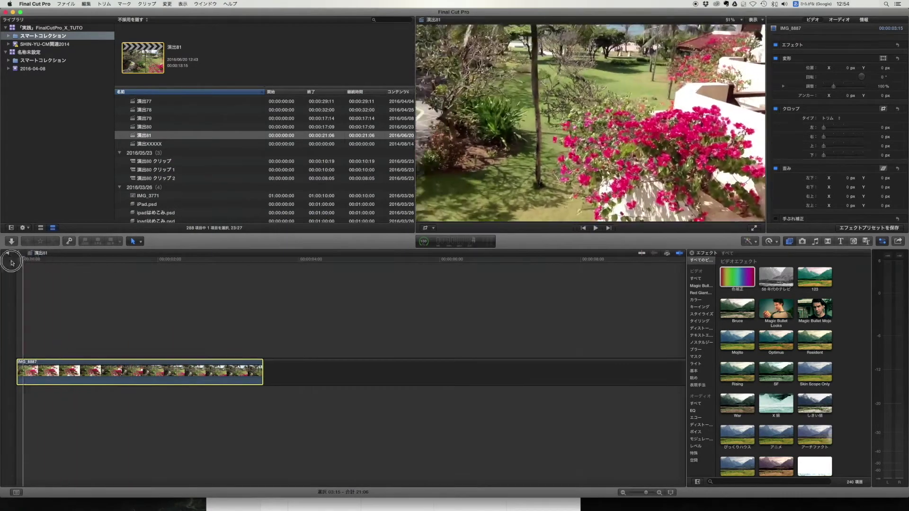
{"action": "left_click_drag", "start_coordinate": [95, 321], "coordinate": [65, 425]}
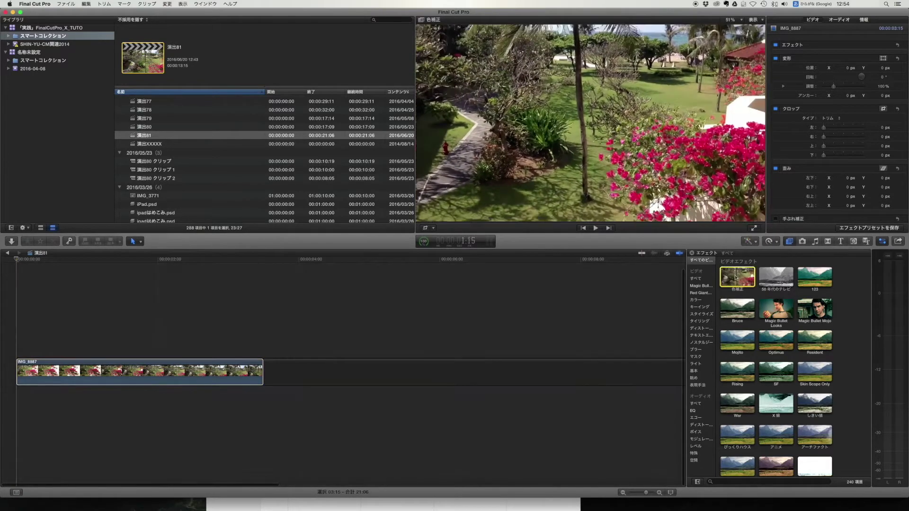
{"action": "mouse_move", "coordinate": [744, 277]}
{"action": "left_mouse_down"}
{"action": "mouse_move", "coordinate": [549, 276]}
{"action": "mouse_move", "coordinate": [76, 376]}
{"action": "left_mouse_up"}
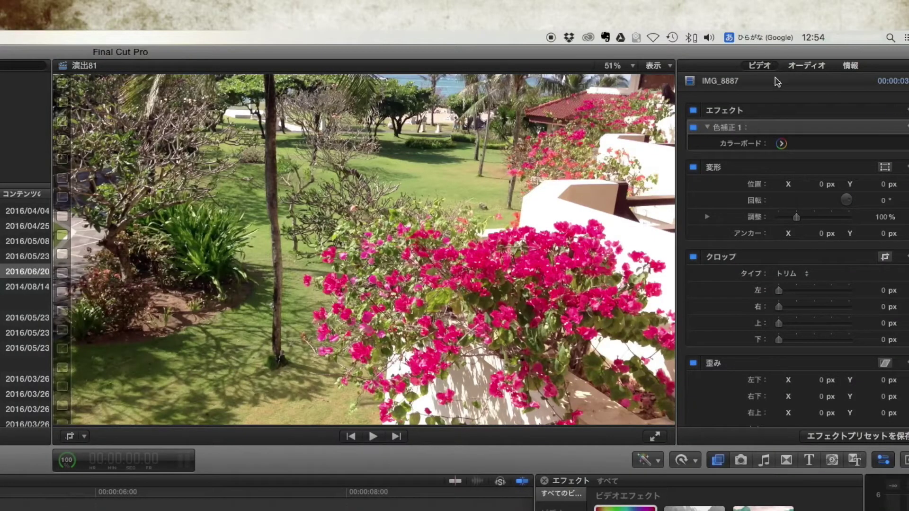
- Add a colour mask with Softness 25.0 to the Color Correction 1 effect
{"action": "left_click", "coordinate": [781, 144]}
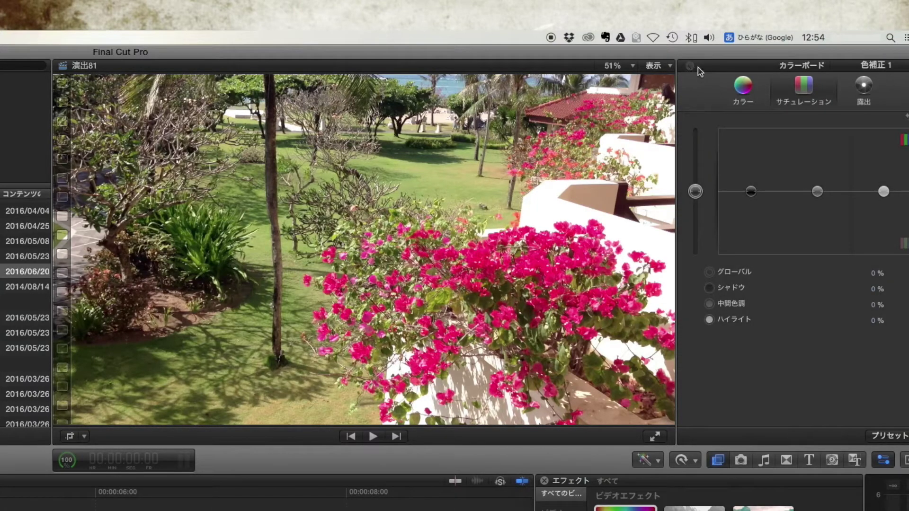
{"action": "left_click", "coordinate": [691, 66]}
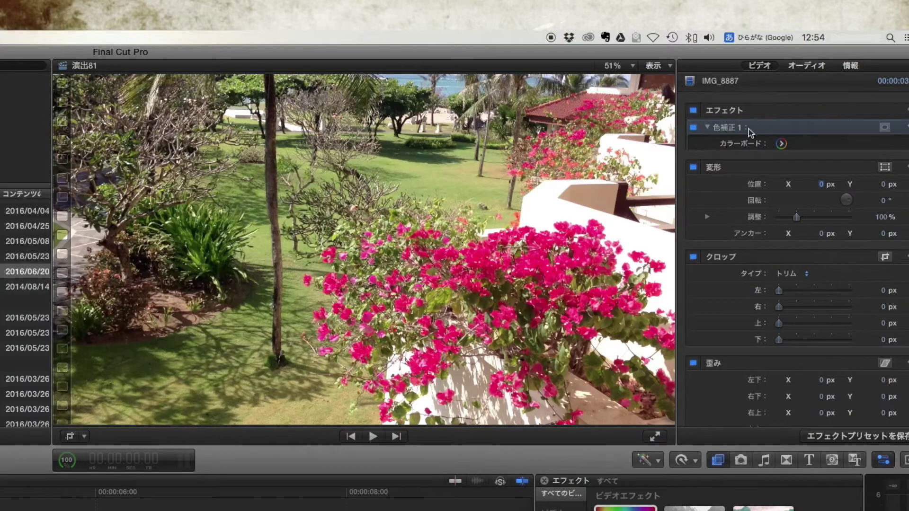
{"action": "left_click", "coordinate": [885, 129]}
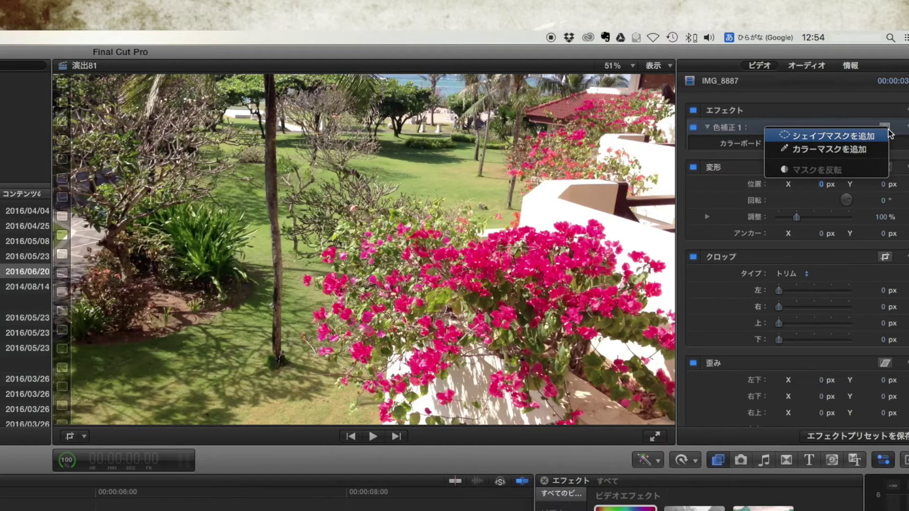
{"action": "left_click", "coordinate": [862, 151]}
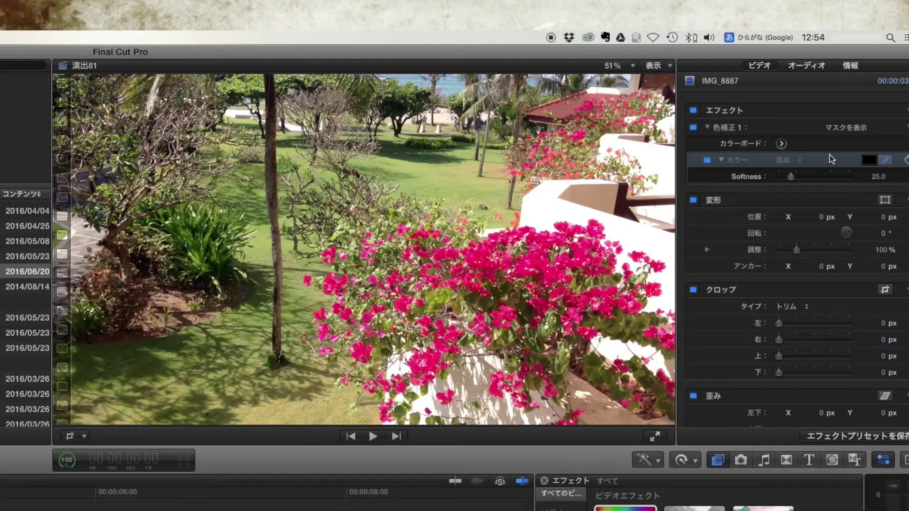
- At 100% viewer zoom, sample the pink bougainvillea as the mask colour and set Softness to 50
{"action": "left_click", "coordinate": [887, 161]}
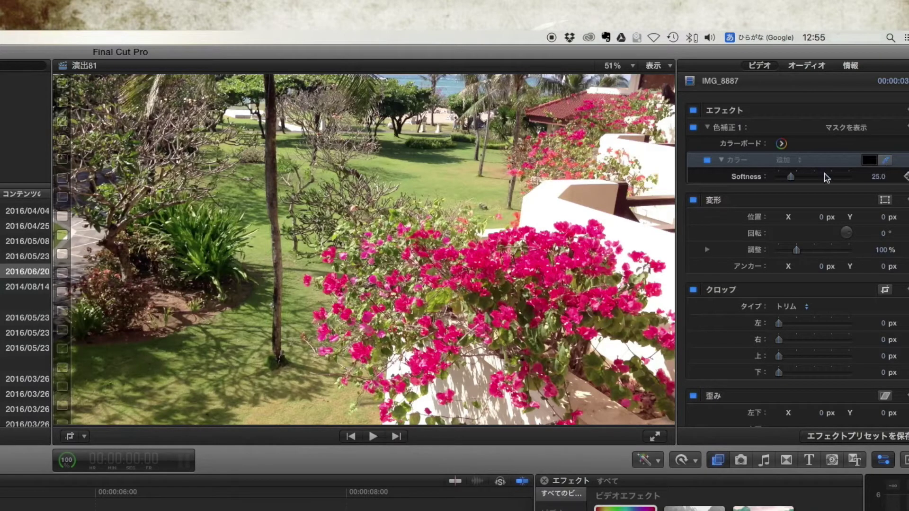
{"action": "left_click", "coordinate": [633, 69]}
{"action": "left_click", "coordinate": [623, 167]}
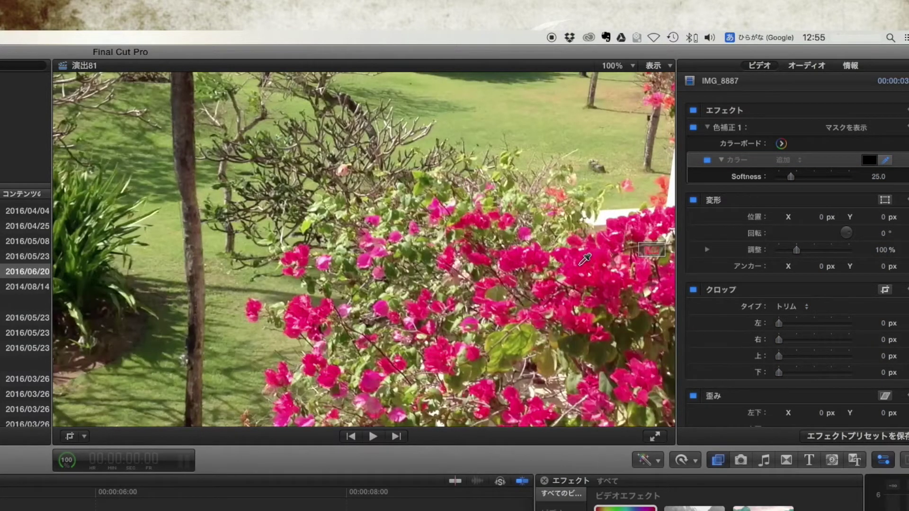
{"action": "left_click", "coordinate": [580, 259]}
{"action": "left_click_drag", "start_coordinate": [791, 176], "coordinate": [802, 176]}
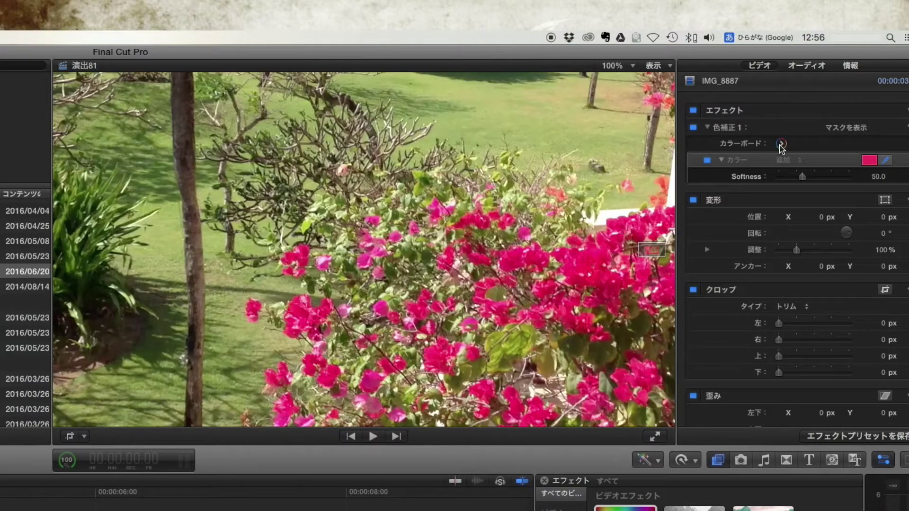
{"action": "left_click", "coordinate": [781, 144]}
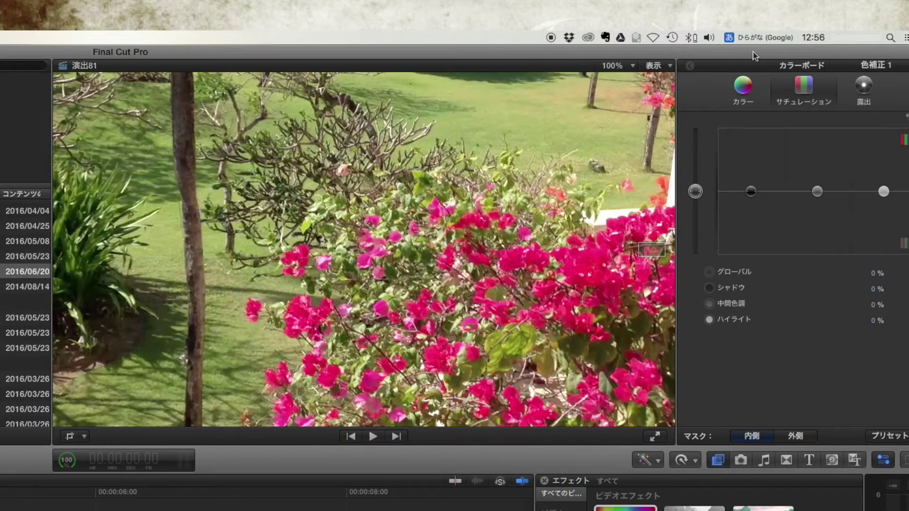
- Raise mask Softness to 60, hide the mask preview, and show the colour board's Saturation controls
{"action": "key", "text": "super+6"}
{"action": "left_click", "coordinate": [854, 127]}
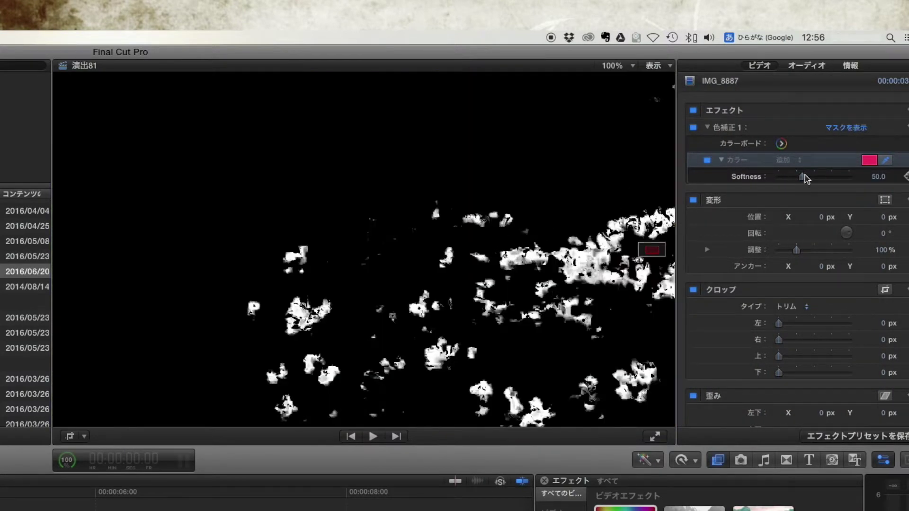
{"action": "mouse_move", "coordinate": [804, 178]}
{"action": "left_mouse_down"}
{"action": "mouse_move", "coordinate": [838, 178]}
{"action": "mouse_move", "coordinate": [812, 177]}
{"action": "left_mouse_up"}
{"action": "left_click", "coordinate": [782, 143]}
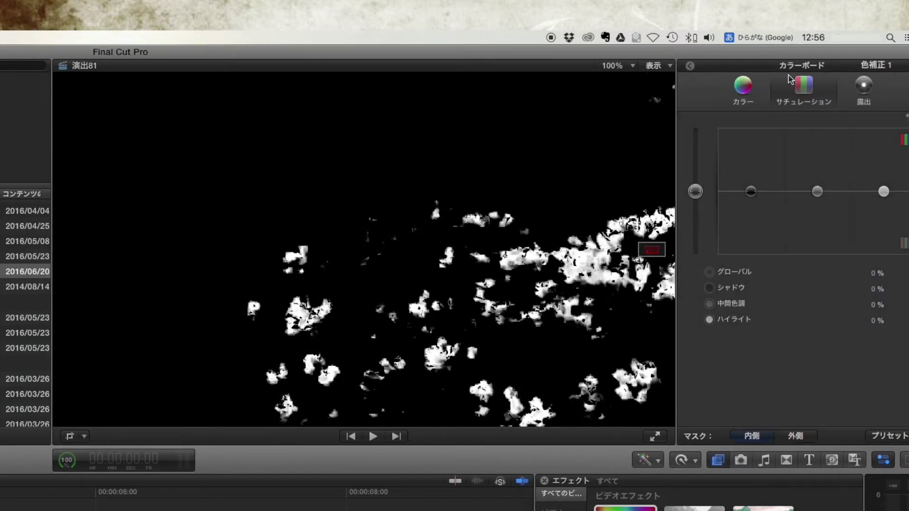
{"action": "left_click", "coordinate": [687, 67]}
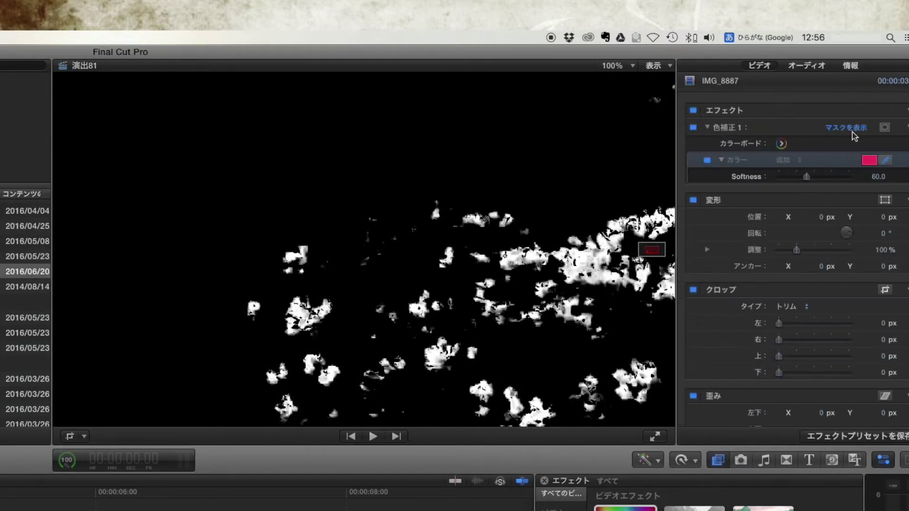
{"action": "left_click", "coordinate": [886, 128]}
{"action": "left_click", "coordinate": [781, 143]}
{"action": "left_click", "coordinate": [815, 92]}
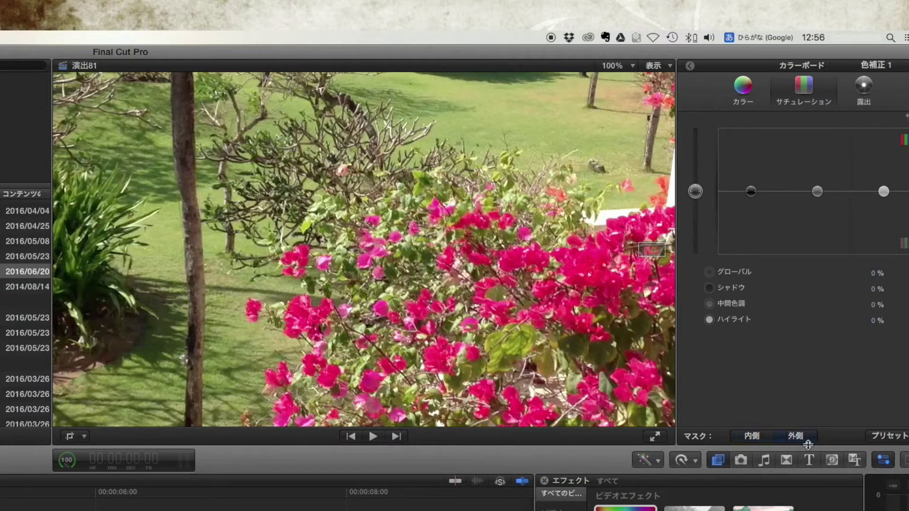
- Drop Global saturation outside the mask to -100% and push mask Softness to 150, viewer at Fit
{"action": "left_click_drag", "start_coordinate": [695, 192], "coordinate": [695, 255]}
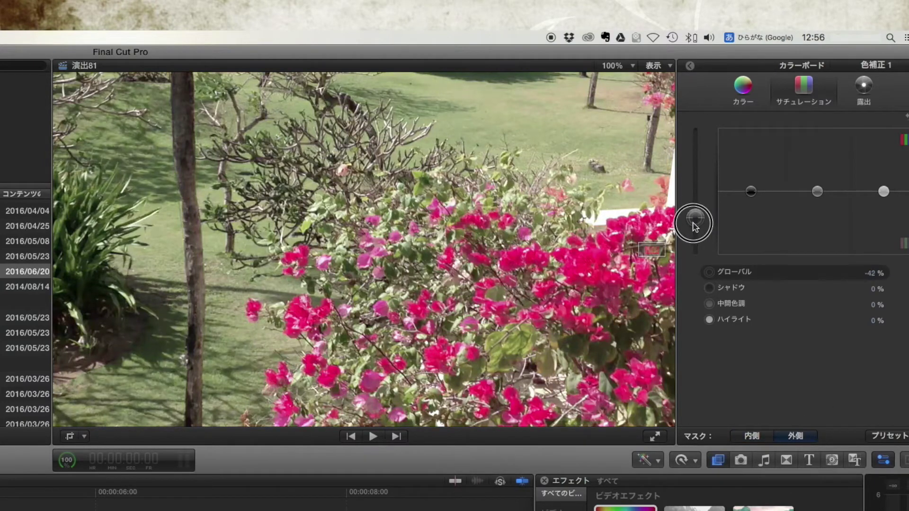
{"action": "left_click", "coordinate": [690, 65]}
{"action": "left_click_drag", "start_coordinate": [813, 179], "coordinate": [848, 177]}
{"action": "left_click", "coordinate": [627, 66]}
{"action": "left_click", "coordinate": [637, 82]}
{"action": "left_click_drag", "start_coordinate": [825, 182], "coordinate": [890, 164]}
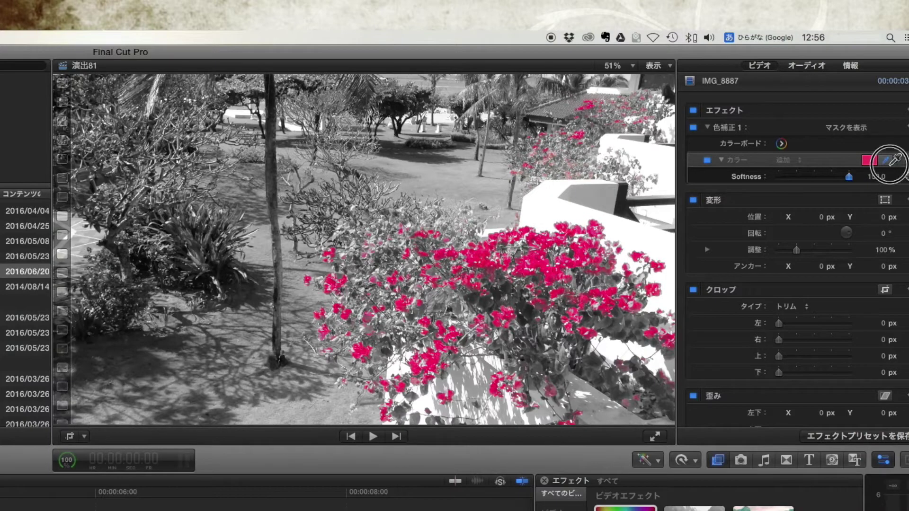
- Settle mask Softness at 150 and toggle Color Correction 1 off and on to compare
{"action": "left_click_drag", "start_coordinate": [890, 161], "coordinate": [881, 163]}
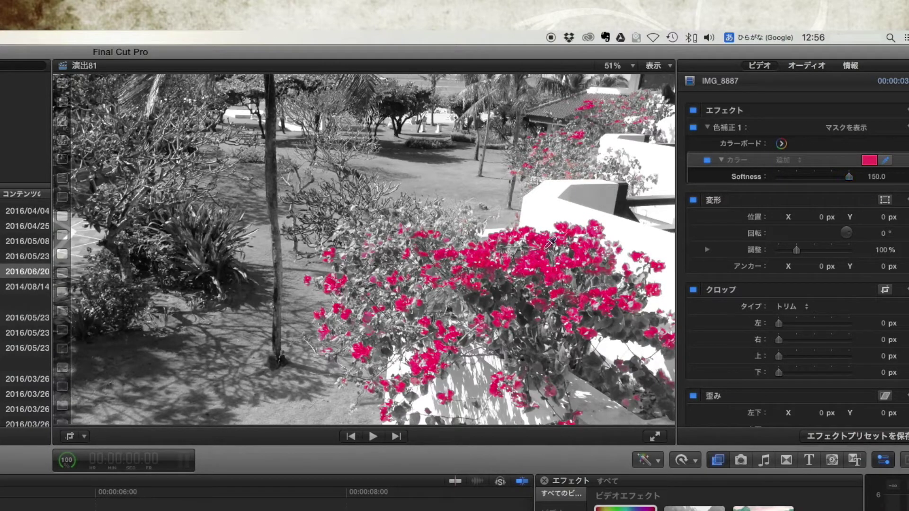
{"action": "left_click", "coordinate": [694, 128]}
{"action": "left_click", "coordinate": [694, 127]}
{"action": "left_click", "coordinate": [695, 128]}
{"action": "left_click", "coordinate": [694, 129]}
{"action": "left_click", "coordinate": [694, 128]}
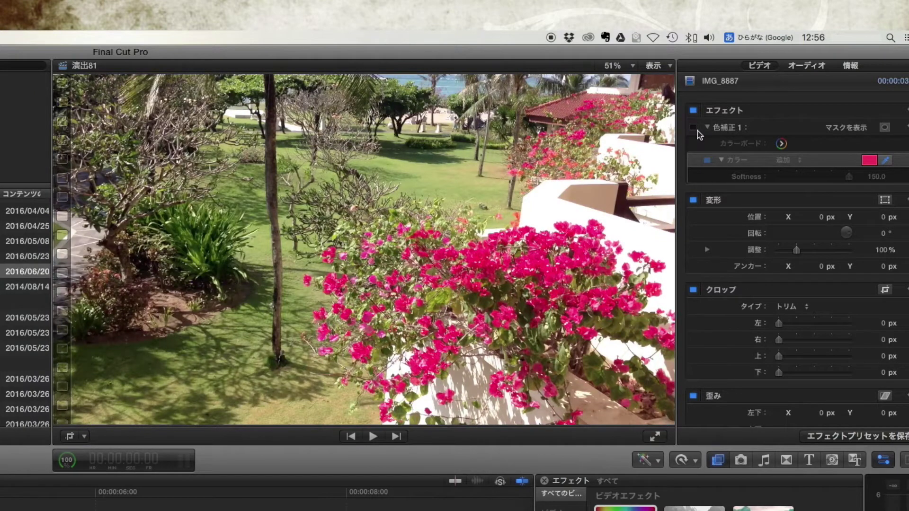
{"action": "left_click", "coordinate": [694, 128]}
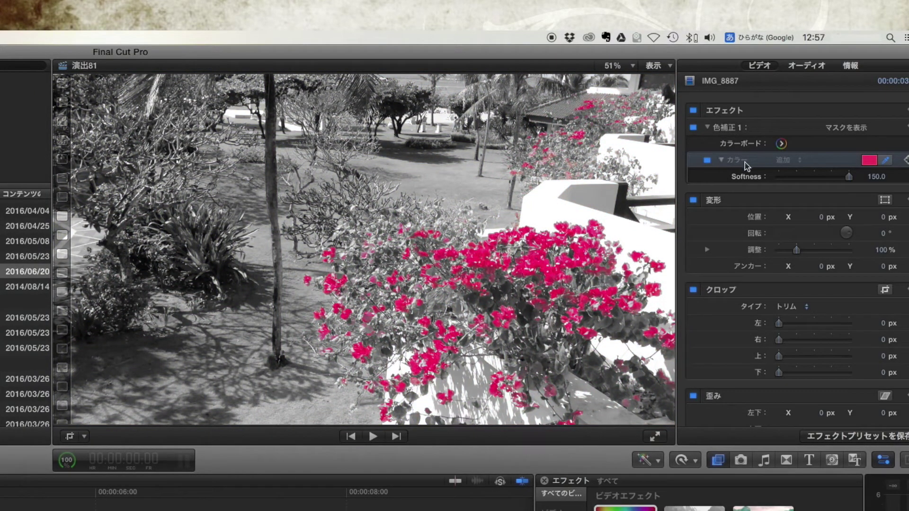
- Delete the colour mask from Color Correction 1
{"action": "left_click", "coordinate": [740, 163]}
{"action": "key", "text": "Delete"}
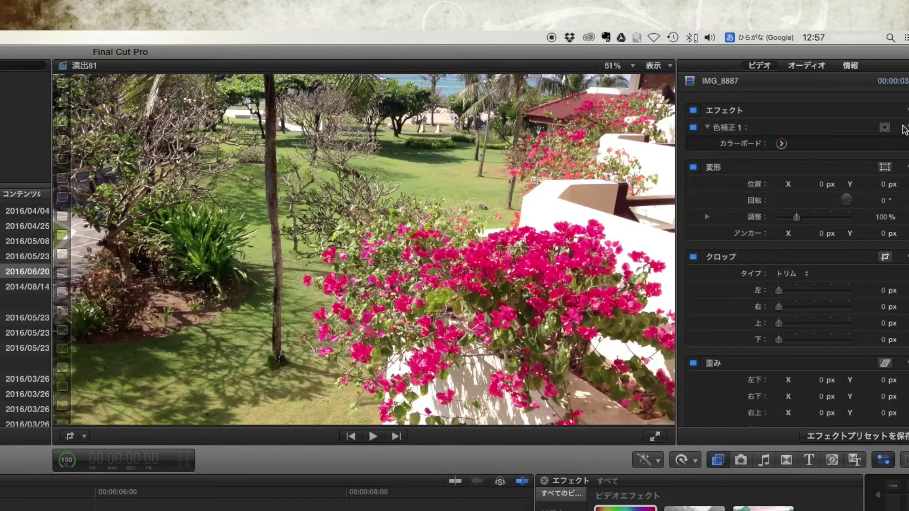
{"action": "left_click", "coordinate": [884, 129]}
- Add a new colour mask sampled by dragging the eyedropper across the pink bougainvillea
{"action": "left_click", "coordinate": [852, 156]}
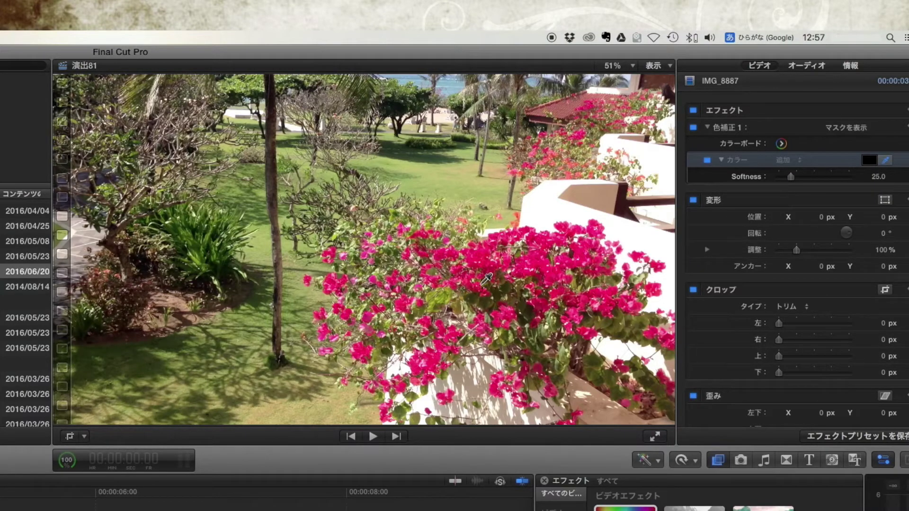
{"action": "left_click", "coordinate": [488, 264]}
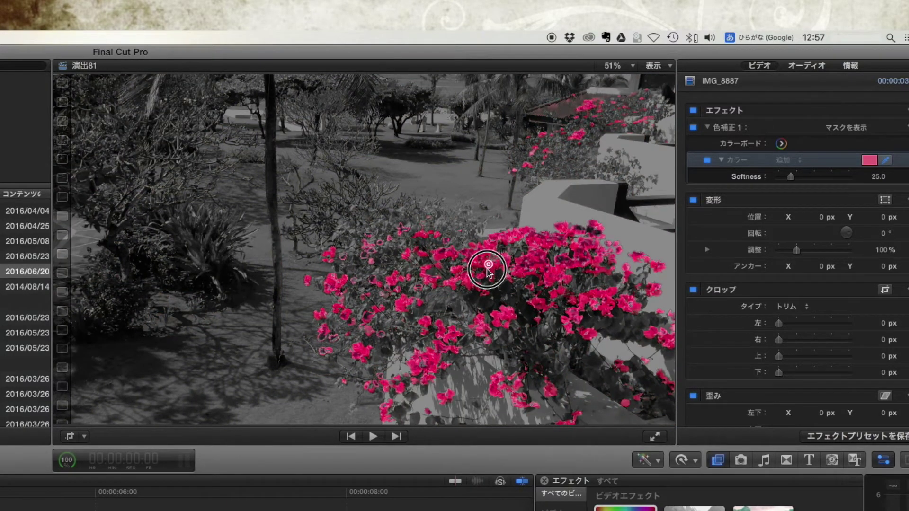
{"action": "left_click_drag", "start_coordinate": [488, 269], "coordinate": [513, 259]}
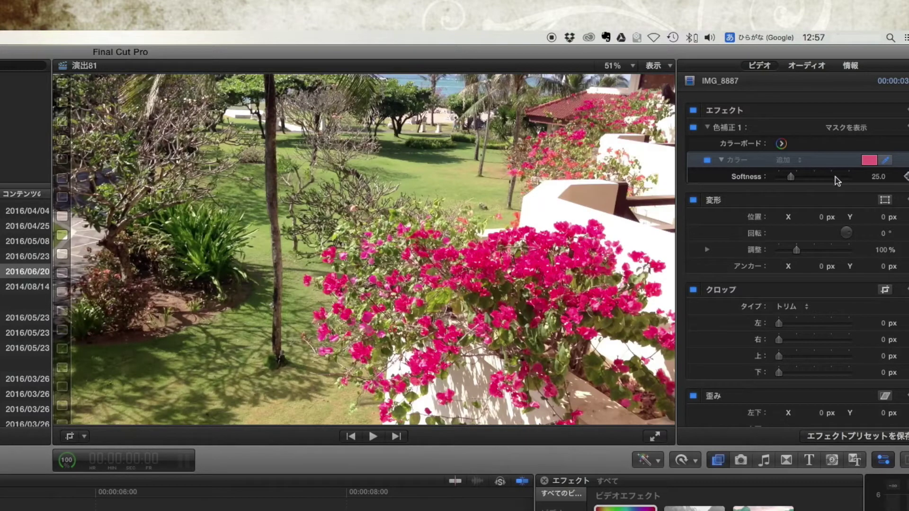
{"action": "left_click", "coordinate": [758, 143]}
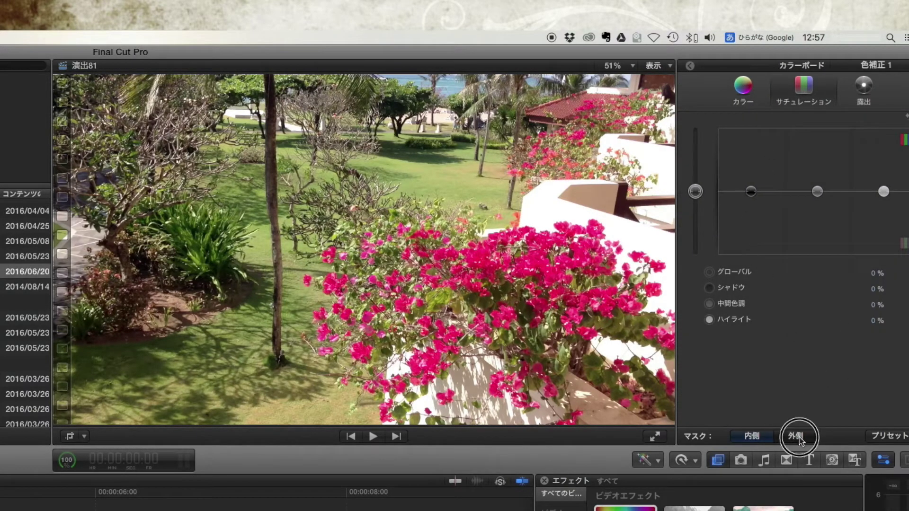
- Set Global saturation outside the mask to -100% and mask Softness to 113
{"action": "left_click_drag", "start_coordinate": [695, 191], "coordinate": [689, 322]}
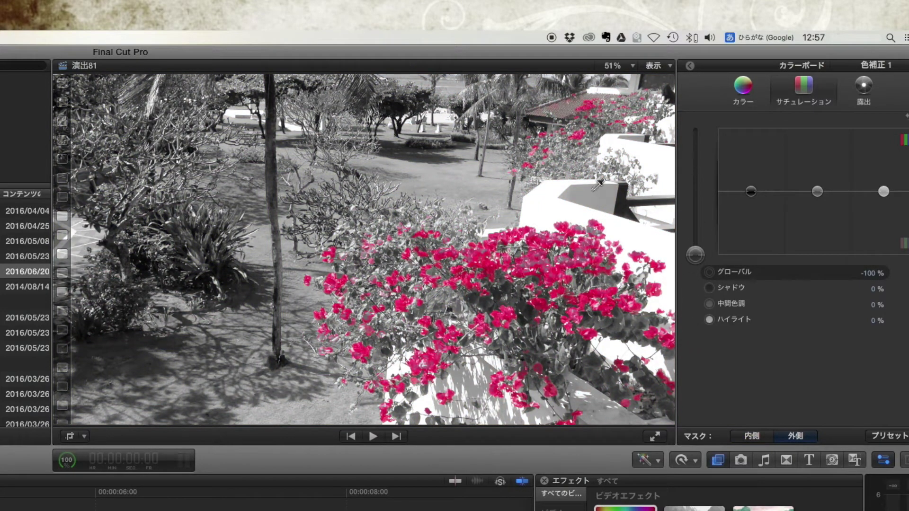
{"action": "left_click", "coordinate": [690, 66]}
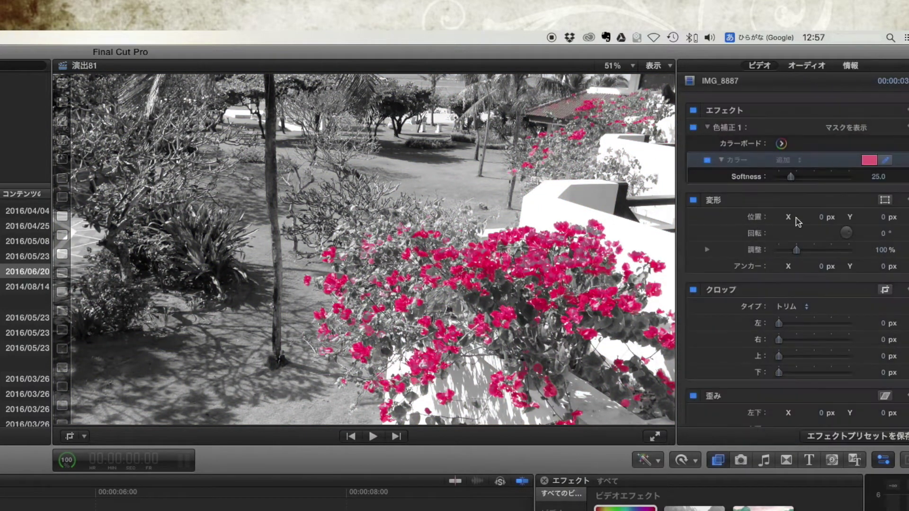
{"action": "left_click_drag", "start_coordinate": [795, 180], "coordinate": [832, 185]}
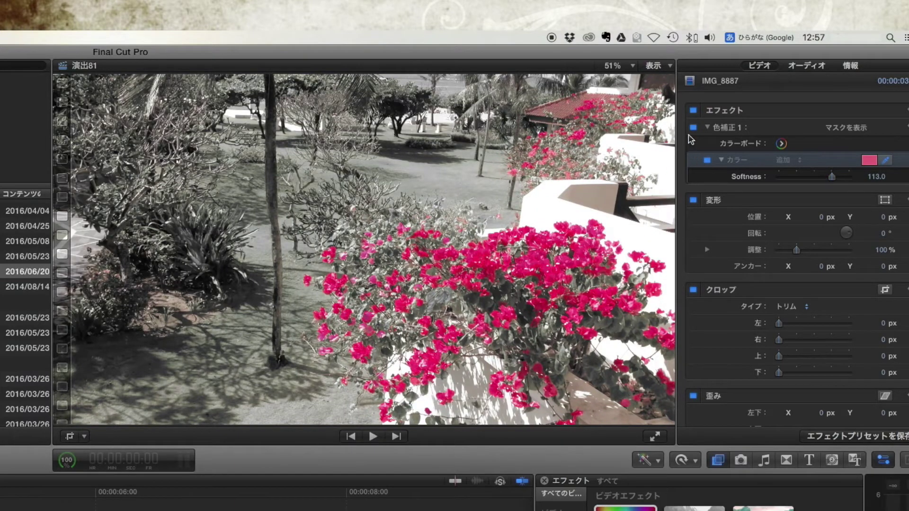
- Toggle Color Correction 1 off and on three times to compare the result
{"action": "left_click", "coordinate": [694, 128]}
{"action": "left_click", "coordinate": [694, 127]}
{"action": "left_click", "coordinate": [693, 129]}
{"action": "left_click", "coordinate": [692, 130]}
{"action": "left_click", "coordinate": [692, 130]}
{"action": "left_click", "coordinate": [693, 129]}
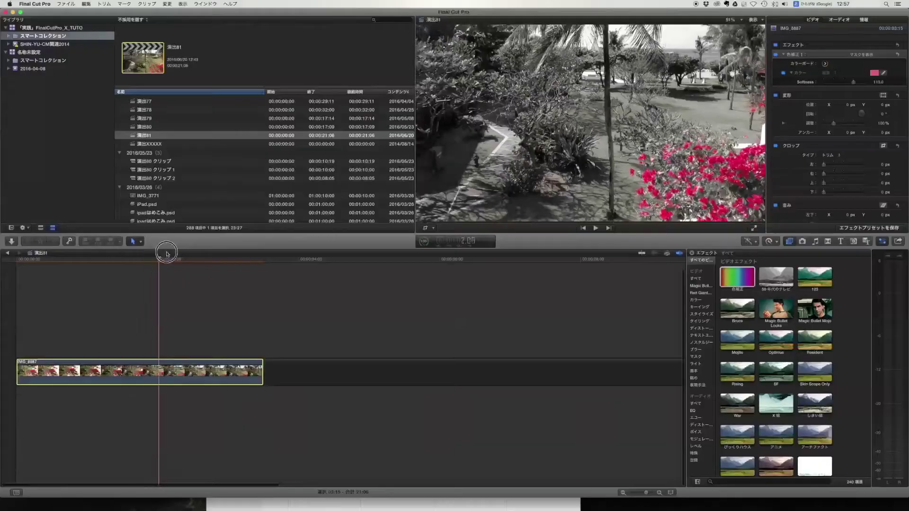
- Duplicate IMG_8887 above the storyline, delete the copy's Color Correction 1, and rewind the playhead
{"action": "mouse_move", "coordinate": [280, 357]}
{"action": "left_mouse_down"}
{"action": "mouse_move", "coordinate": [35, 351]}
{"action": "mouse_move", "coordinate": [35, 342]}
{"action": "left_mouse_up"}
{"action": "left_click_drag", "start_coordinate": [12, 260], "coordinate": [48, 259]}
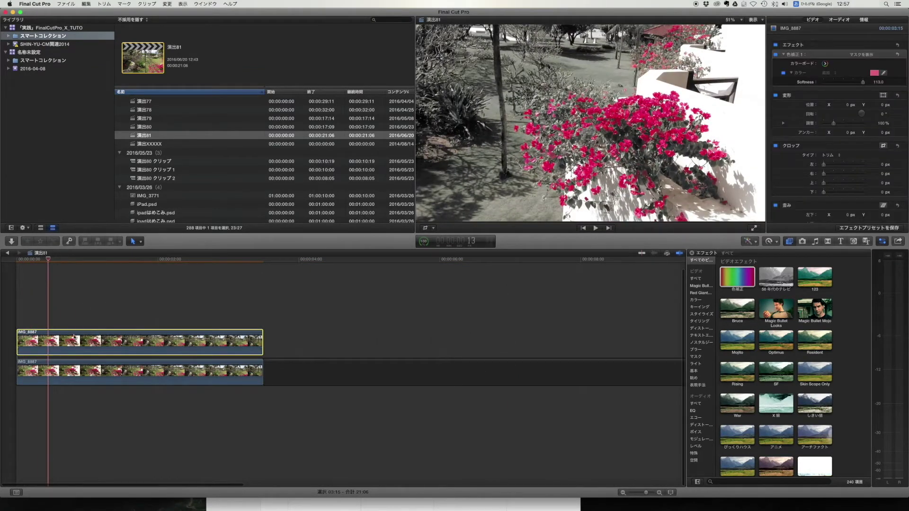
{"action": "left_click", "coordinate": [801, 57]}
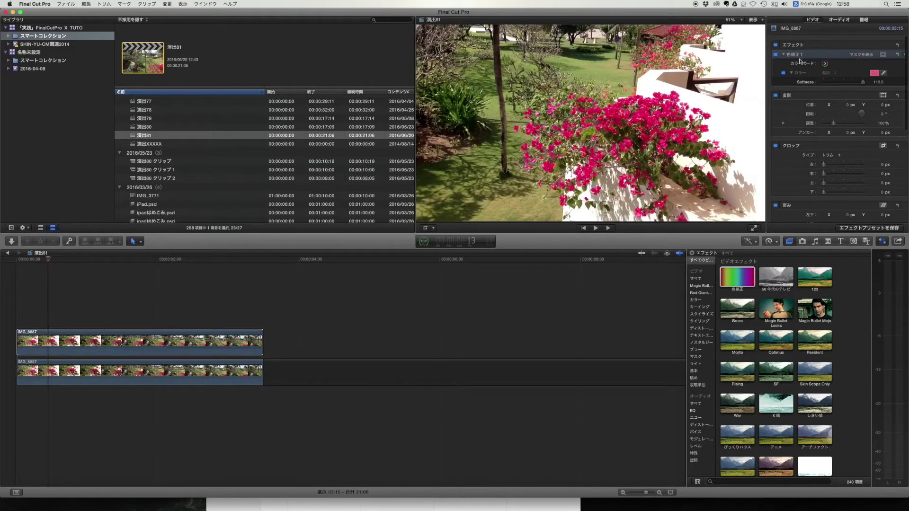
{"action": "key", "text": "Delete"}
{"action": "left_click", "coordinate": [95, 261]}
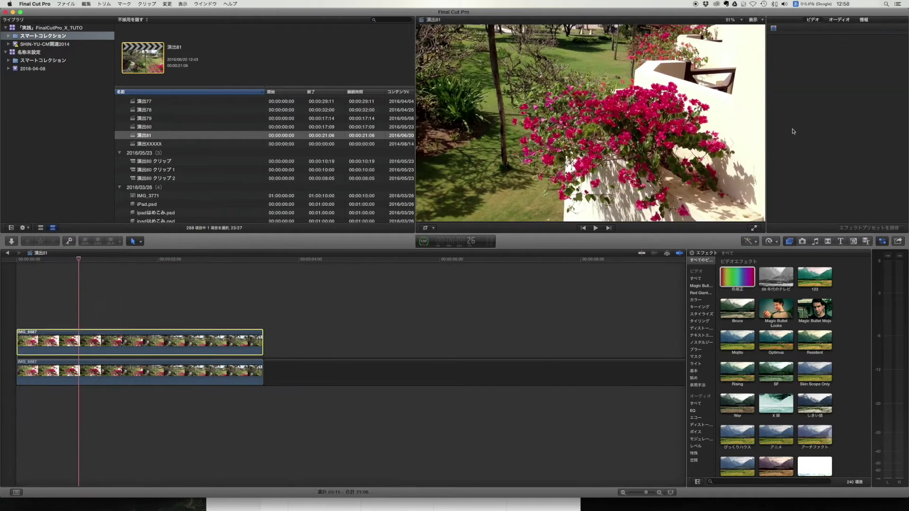
{"action": "mouse_move", "coordinate": [45, 260]}
{"action": "left_mouse_down"}
{"action": "mouse_move", "coordinate": [16, 258]}
{"action": "mouse_move", "coordinate": [34, 258]}
{"action": "left_mouse_up"}
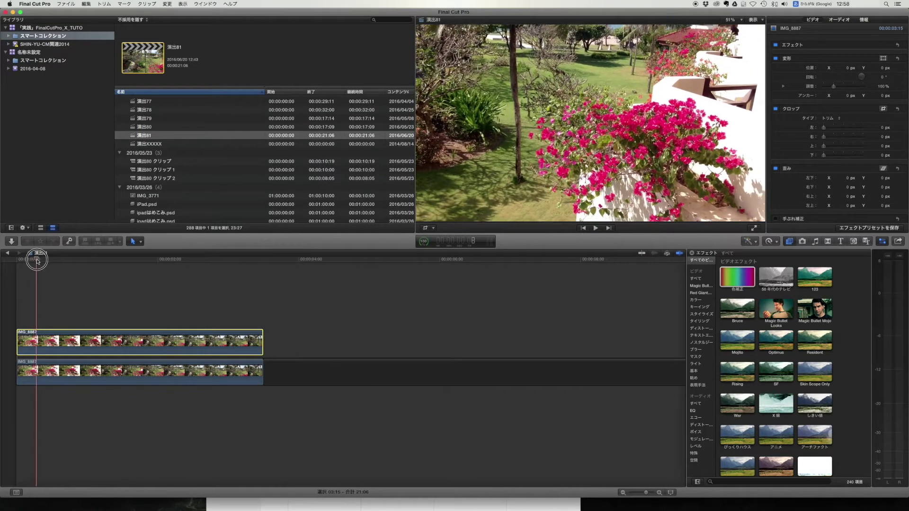
- On the upper copy, set a Crop Right keyframe at 0 px
{"action": "left_click", "coordinate": [54, 328]}
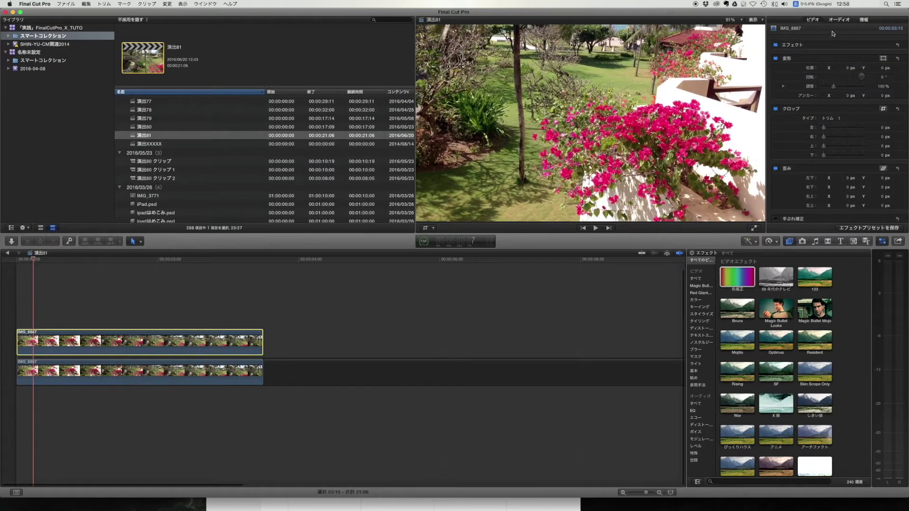
{"action": "mouse_move", "coordinate": [826, 137]}
{"action": "left_mouse_down"}
{"action": "mouse_move", "coordinate": [786, 138]}
{"action": "mouse_move", "coordinate": [839, 139]}
{"action": "left_mouse_up"}
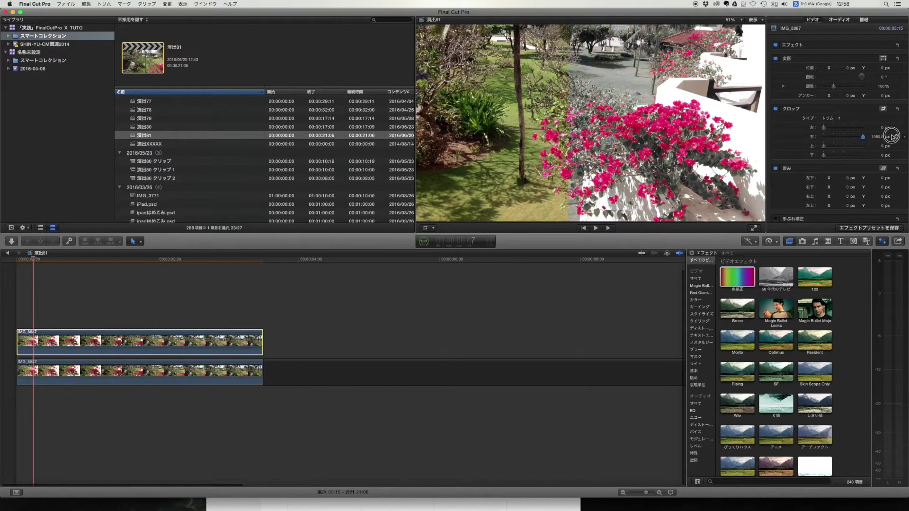
{"action": "left_click_drag", "start_coordinate": [886, 137], "coordinate": [781, 136]}
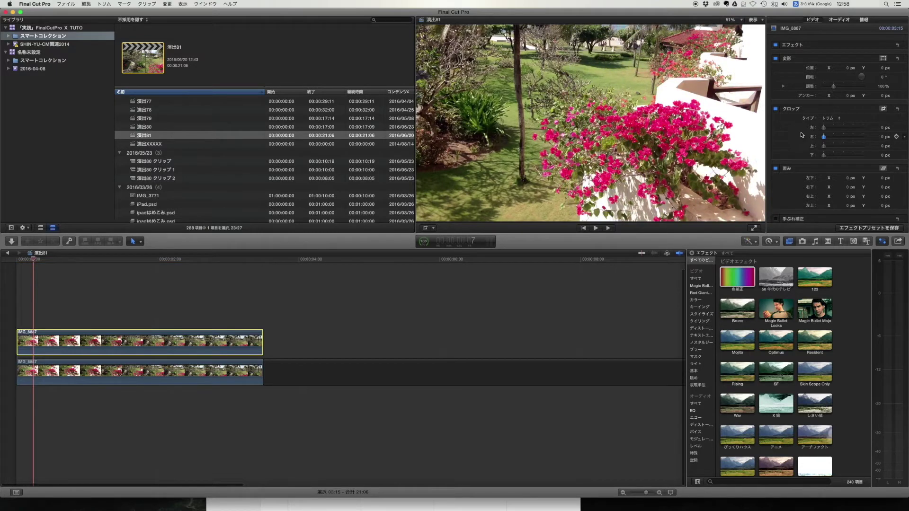
{"action": "left_click", "coordinate": [896, 137]}
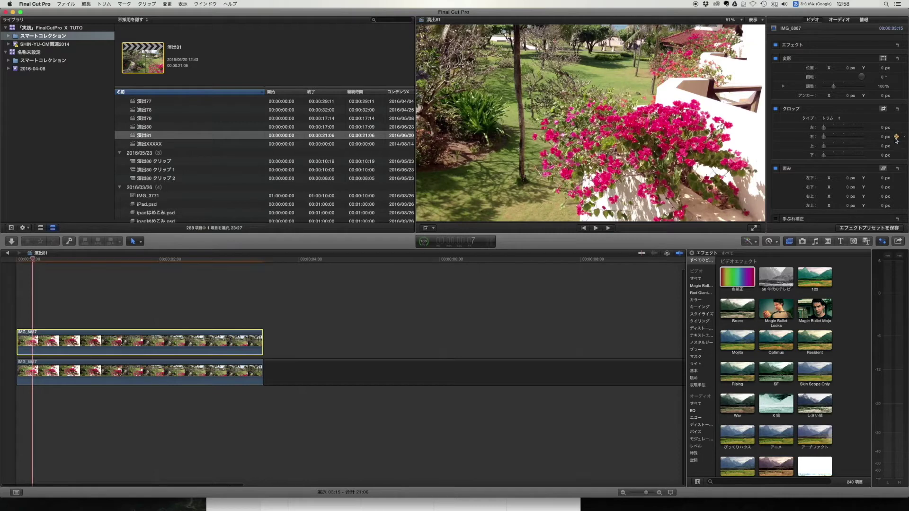
- At 1:07, set Crop Right to 1080 px to reveal the grayscale layer
{"action": "left_click_drag", "start_coordinate": [37, 259], "coordinate": [93, 260]}
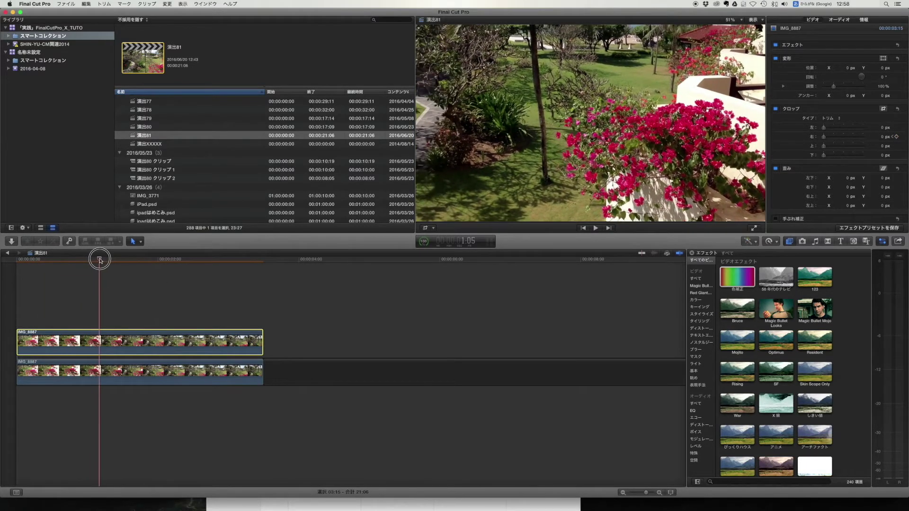
{"action": "left_click_drag", "start_coordinate": [94, 260], "coordinate": [106, 266]}
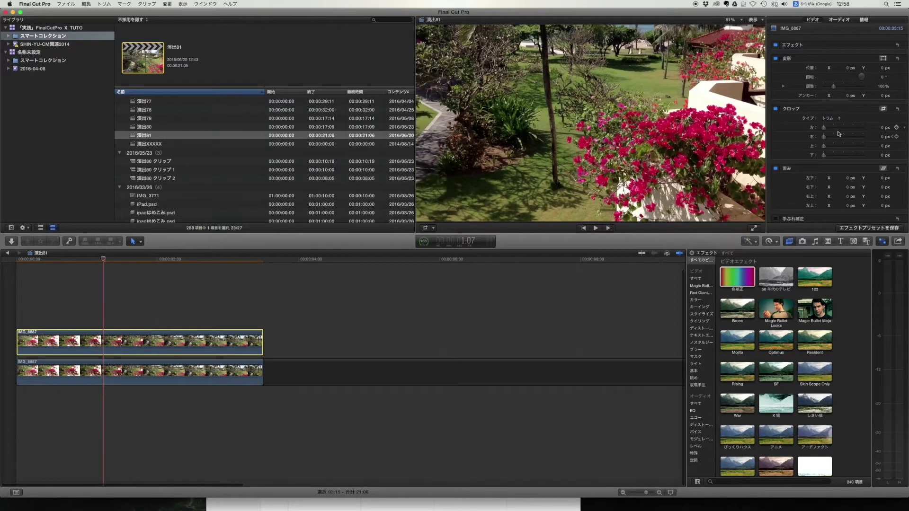
{"action": "left_click_drag", "start_coordinate": [826, 138], "coordinate": [876, 141]}
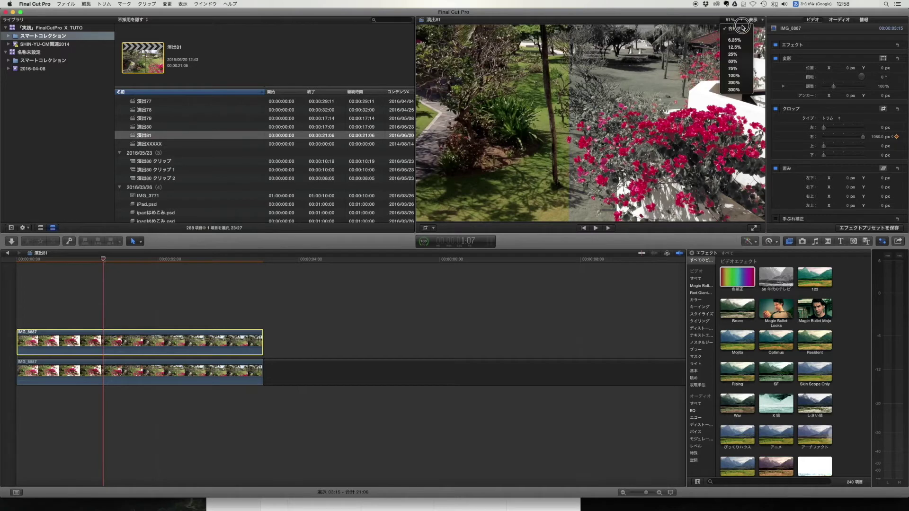
{"action": "left_click", "coordinate": [532, 266]}
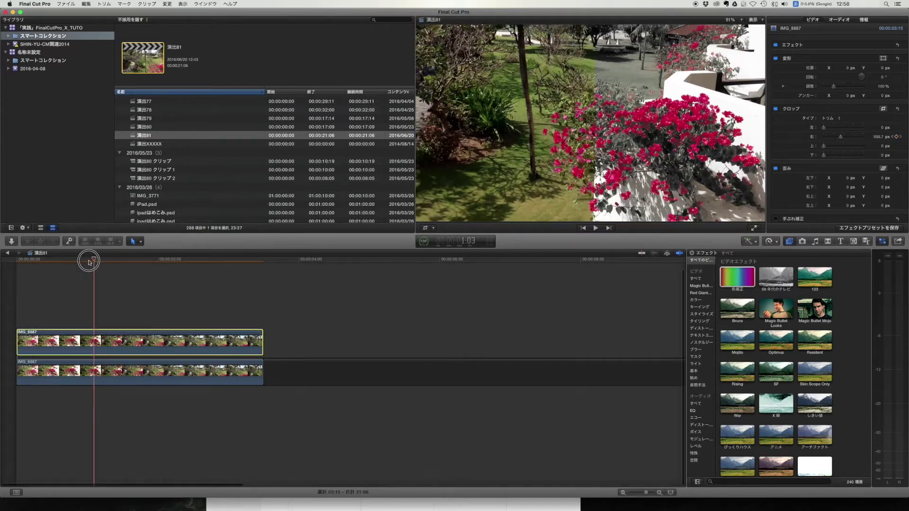
{"action": "left_click_drag", "start_coordinate": [90, 258], "coordinate": [2, 259]}
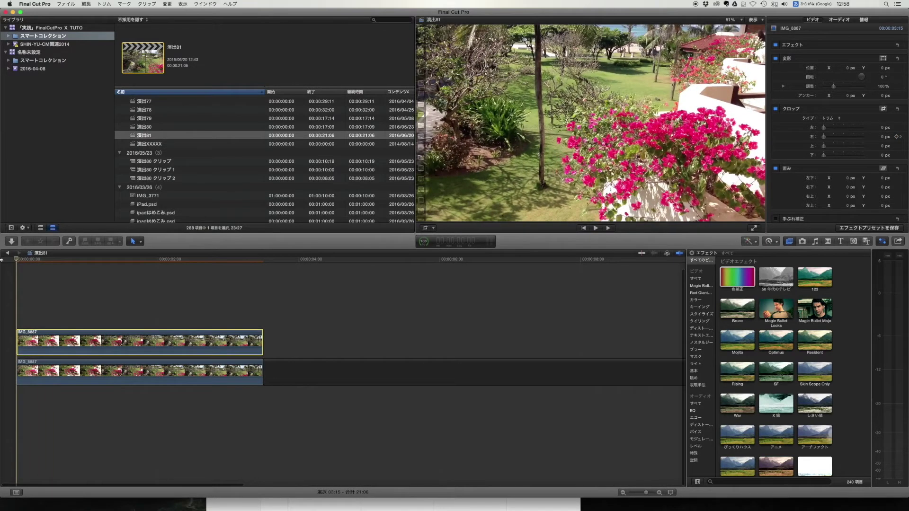
{"action": "key", "text": "space"}
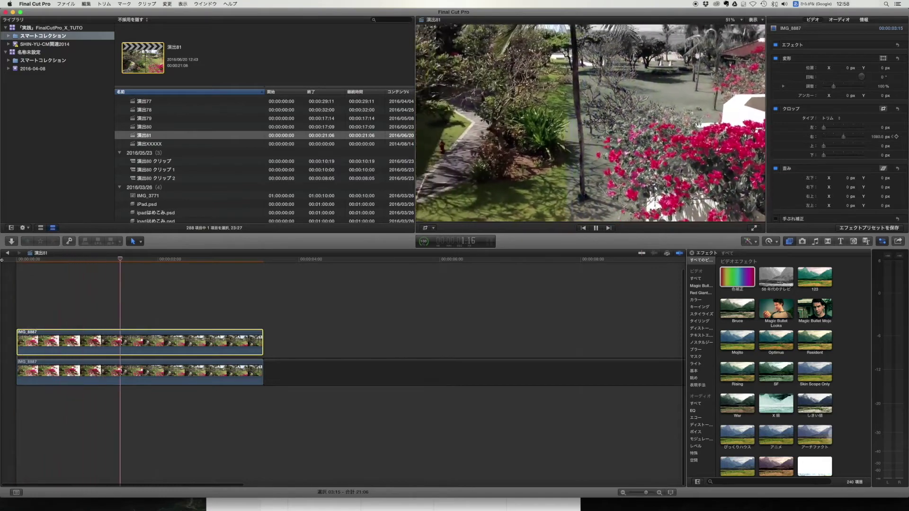
{"action": "key", "text": "space"}
{"action": "mouse_move", "coordinate": [98, 259]}
{"action": "left_mouse_down"}
{"action": "mouse_move", "coordinate": [57, 255]}
{"action": "mouse_move", "coordinate": [164, 251]}
{"action": "left_mouse_up"}
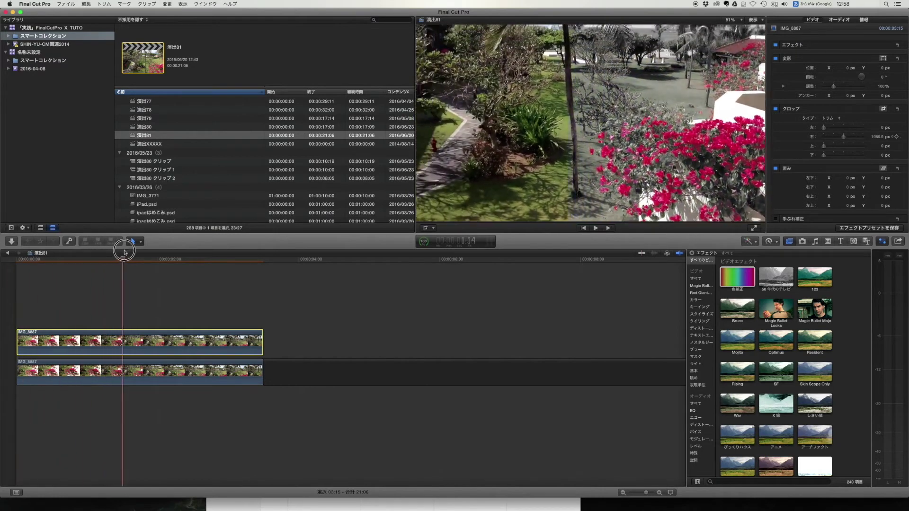
{"action": "left_click_drag", "start_coordinate": [164, 251], "coordinate": [177, 258]}
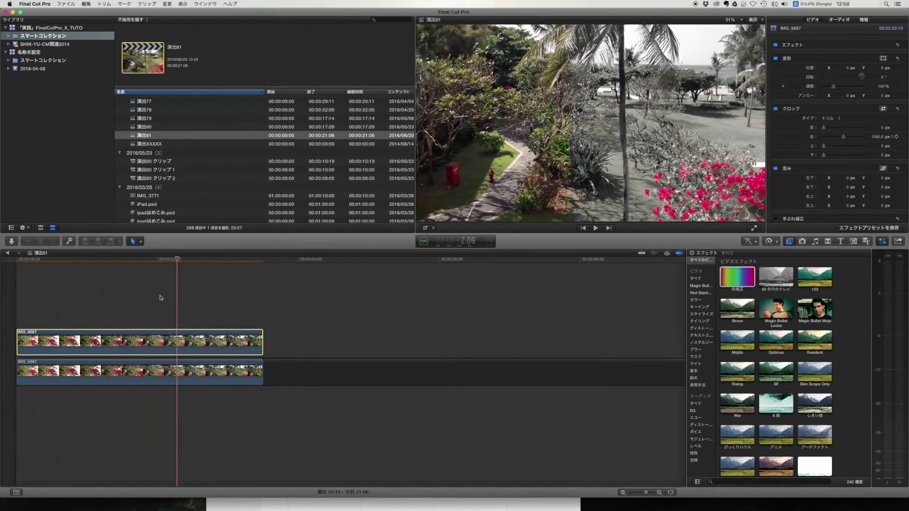
{"action": "right_click", "coordinate": [144, 344]}
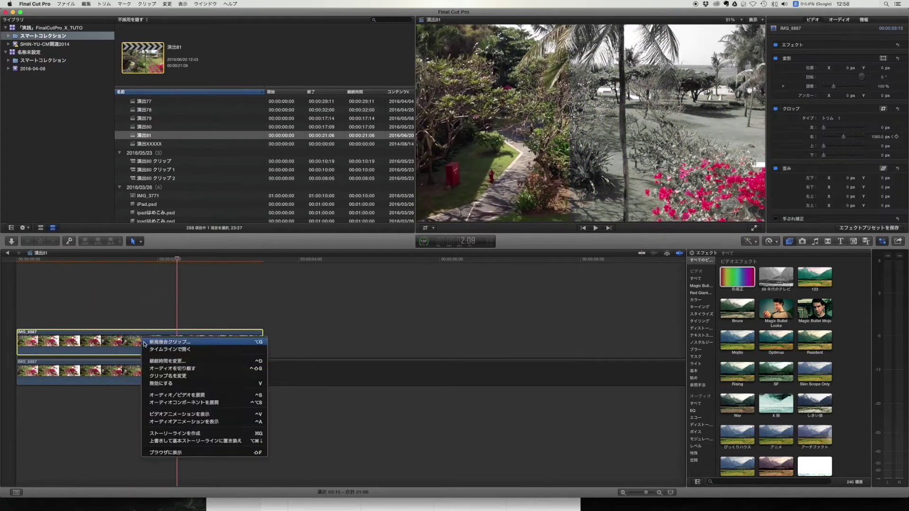
- Show the top clip's Video Animation lanes and scrub from the start toward 1:00 to watch the crop wipe keyframes
{"action": "left_click", "coordinate": [173, 415]}
{"action": "left_click_drag", "start_coordinate": [121, 260], "coordinate": [103, 259]}
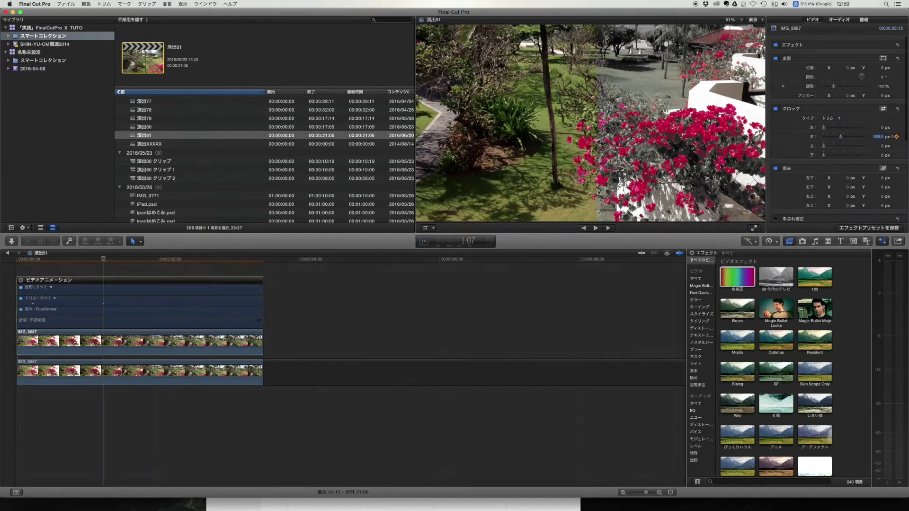
{"action": "left_click", "coordinate": [15, 263]}
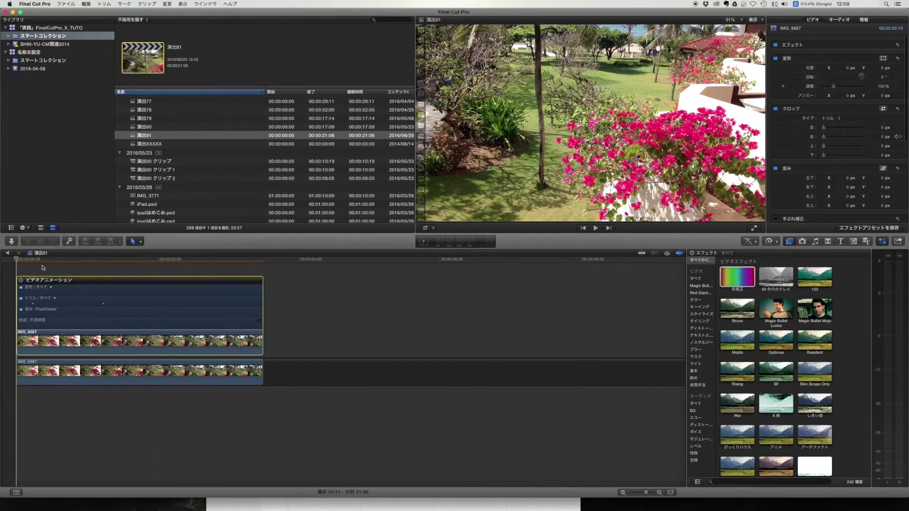
{"action": "mouse_move", "coordinate": [29, 261]}
{"action": "left_mouse_down"}
{"action": "mouse_move", "coordinate": [236, 266]}
{"action": "mouse_move", "coordinate": [30, 260]}
{"action": "mouse_move", "coordinate": [58, 258]}
{"action": "mouse_move", "coordinate": [154, 260]}
{"action": "mouse_move", "coordinate": [20, 266]}
{"action": "mouse_move", "coordinate": [204, 271]}
{"action": "left_mouse_up"}
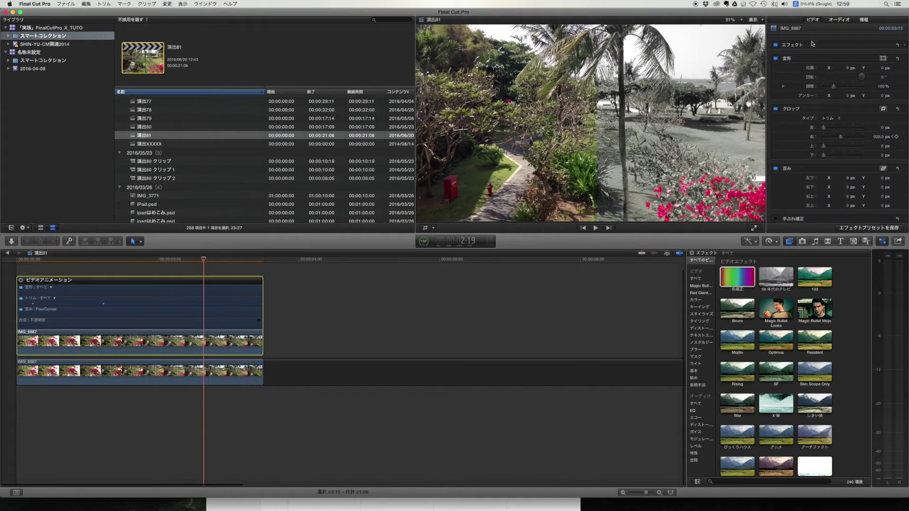
- Apply Color Correction to the top clip and set saturation to Global 5%, Shadows 4%, Midtones 18%, Highlights 17%
{"action": "left_click_drag", "start_coordinate": [738, 277], "coordinate": [170, 327]}
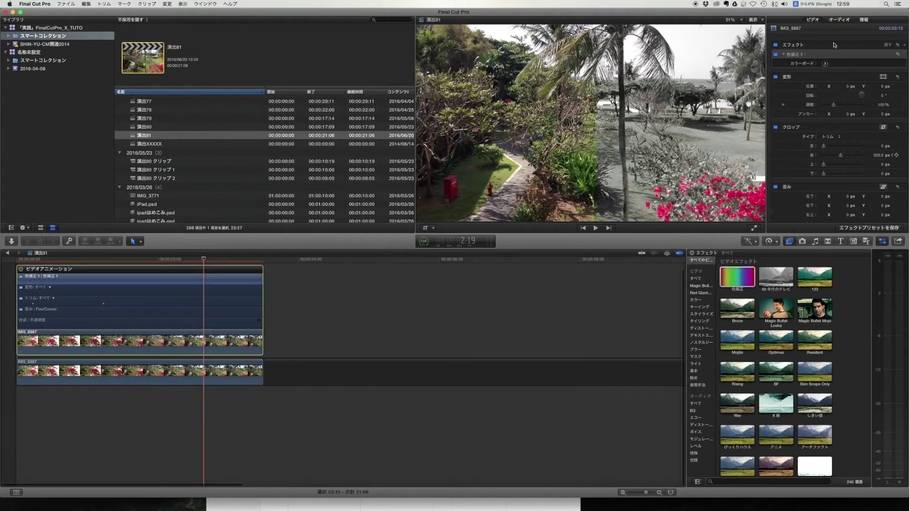
{"action": "left_click", "coordinate": [827, 64]}
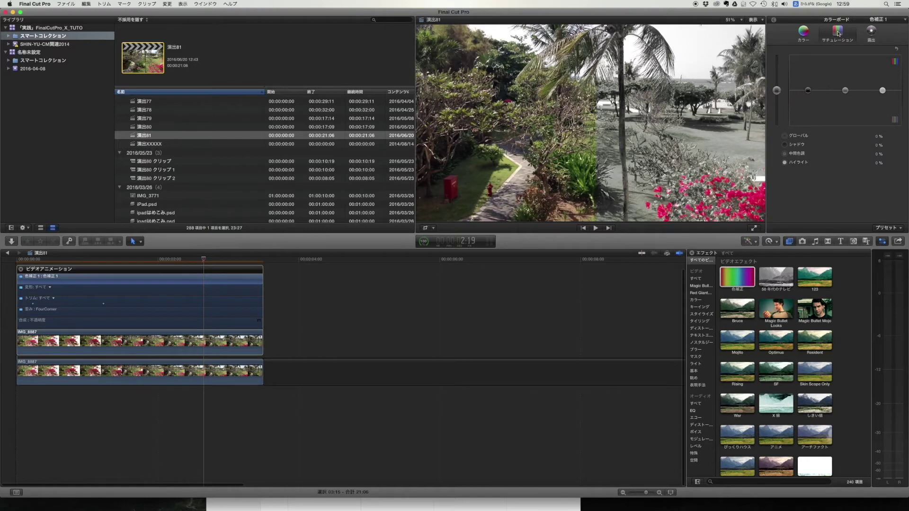
{"action": "mouse_move", "coordinate": [783, 89]}
{"action": "left_mouse_down"}
{"action": "mouse_move", "coordinate": [785, 54]}
{"action": "mouse_move", "coordinate": [777, 83]}
{"action": "left_mouse_up"}
{"action": "mouse_move", "coordinate": [882, 90]}
{"action": "left_mouse_down"}
{"action": "mouse_move", "coordinate": [882, 70]}
{"action": "mouse_move", "coordinate": [808, 89]}
{"action": "left_mouse_up"}
{"action": "left_click_drag", "start_coordinate": [199, 260], "coordinate": [34, 251]}
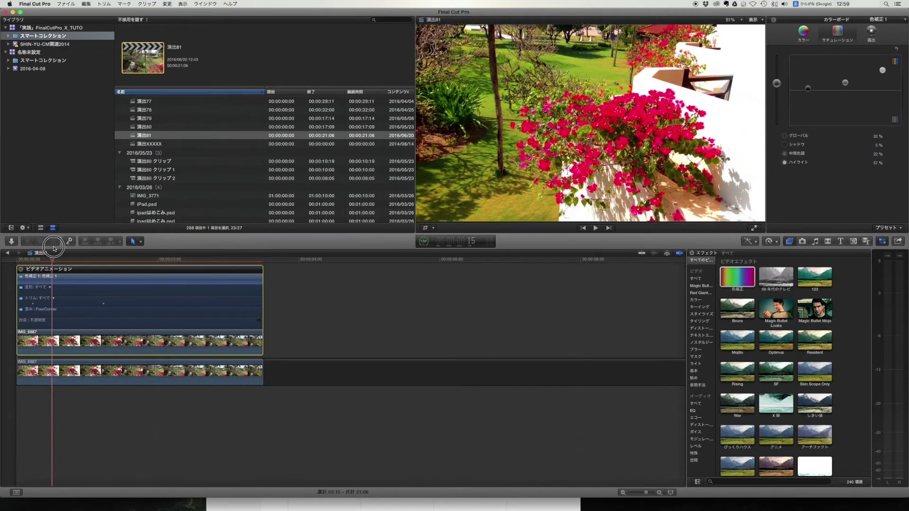
{"action": "left_click_drag", "start_coordinate": [34, 251], "coordinate": [20, 254]}
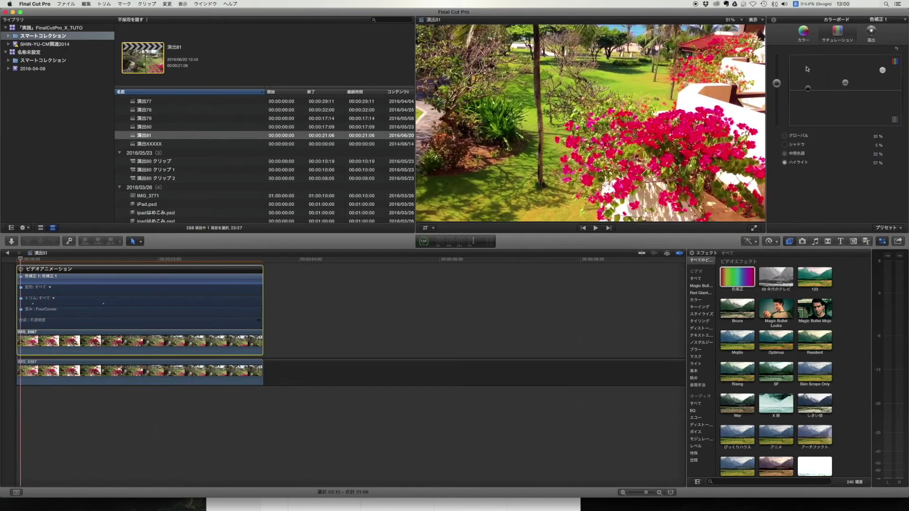
{"action": "left_click_drag", "start_coordinate": [883, 72], "coordinate": [883, 84]}
{"action": "mouse_move", "coordinate": [776, 83]}
{"action": "left_mouse_down"}
{"action": "mouse_move", "coordinate": [775, 94]}
{"action": "mouse_move", "coordinate": [846, 85]}
{"action": "left_mouse_up"}
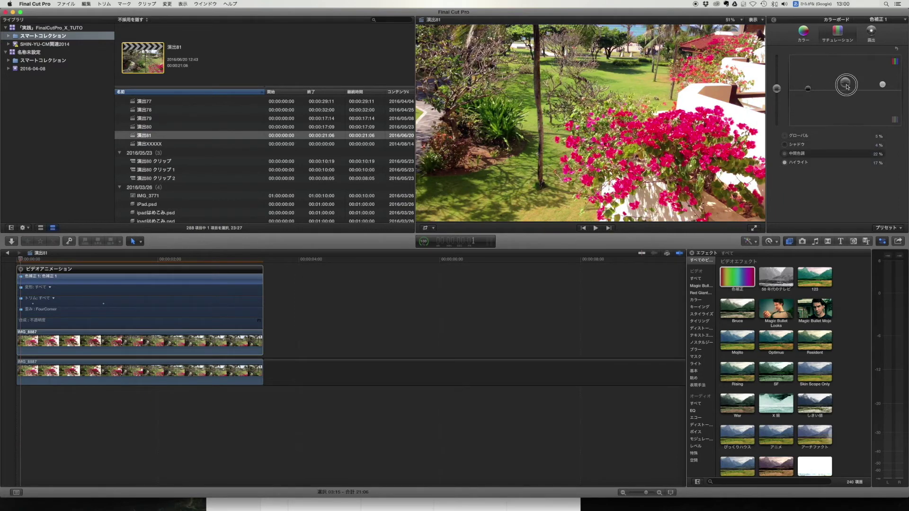
{"action": "left_click", "coordinate": [3, 262]}
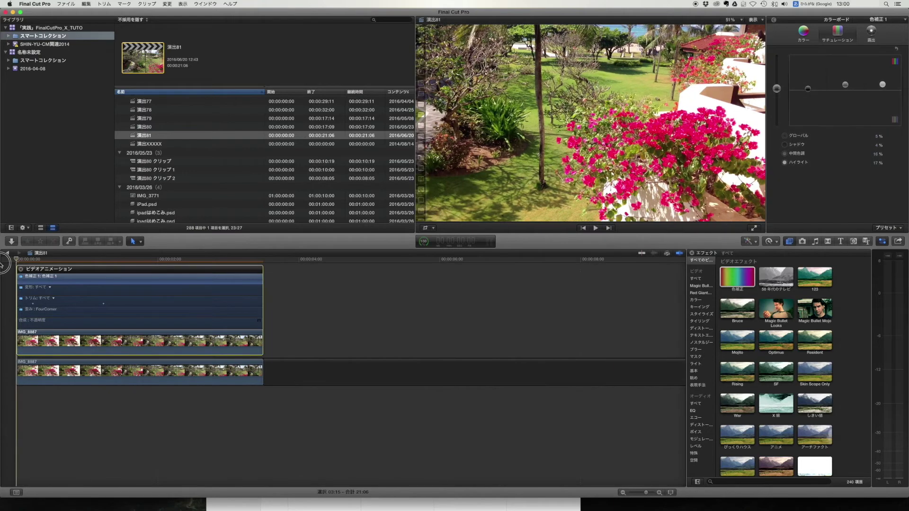
{"action": "left_click_drag", "start_coordinate": [23, 262], "coordinate": [114, 246]}
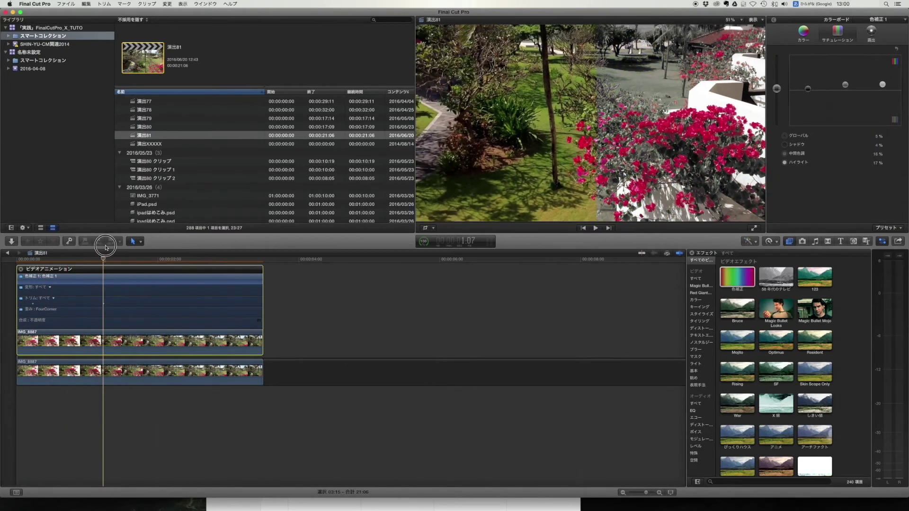
{"action": "left_click_drag", "start_coordinate": [114, 246], "coordinate": [201, 225]}
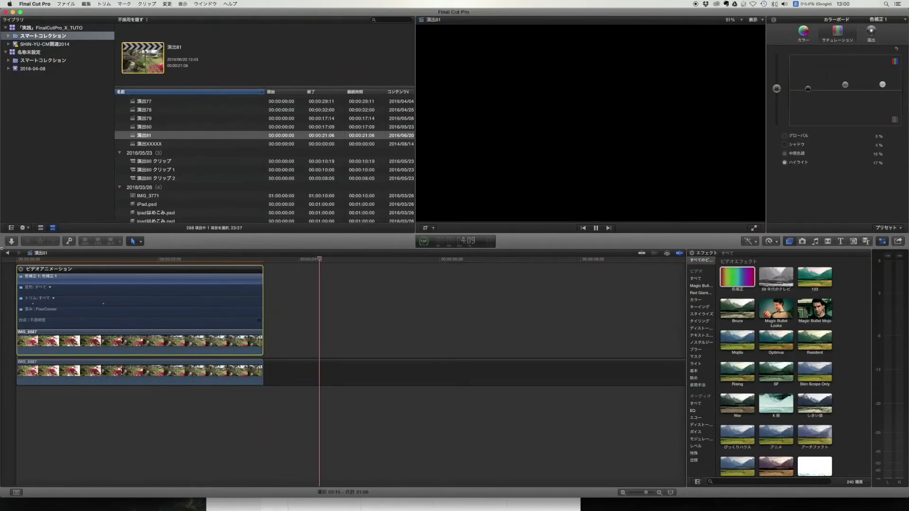
{"action": "mouse_move", "coordinate": [176, 261]}
{"action": "left_mouse_down"}
{"action": "mouse_move", "coordinate": [14, 270]}
{"action": "mouse_move", "coordinate": [137, 265]}
{"action": "left_mouse_up"}
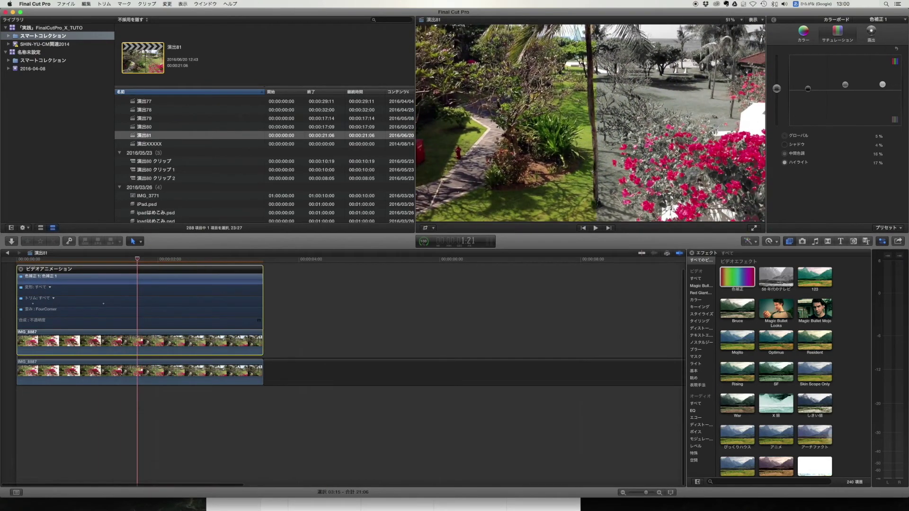
{"action": "mouse_move", "coordinate": [138, 262]}
{"action": "left_mouse_down"}
{"action": "mouse_move", "coordinate": [211, 264]}
{"action": "mouse_move", "coordinate": [33, 268]}
{"action": "mouse_move", "coordinate": [229, 255]}
{"action": "left_mouse_up"}
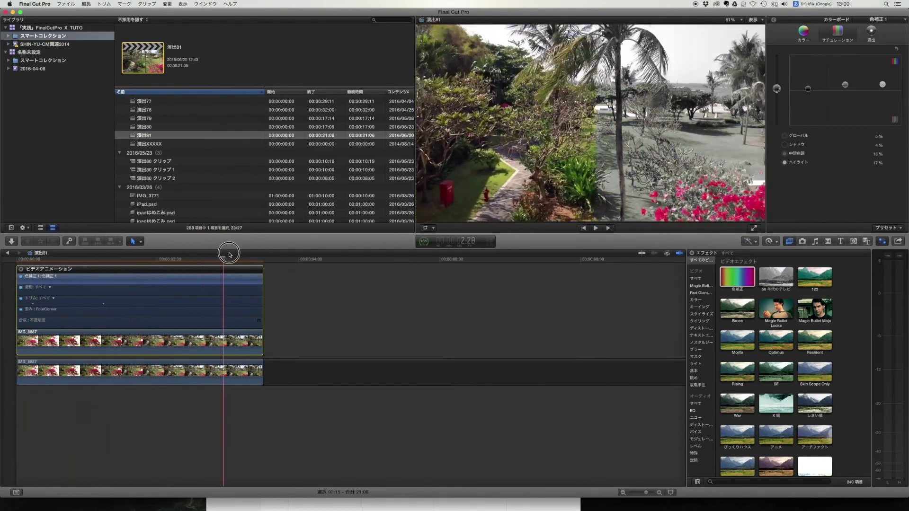
{"action": "left_click_drag", "start_coordinate": [229, 254], "coordinate": [103, 259]}
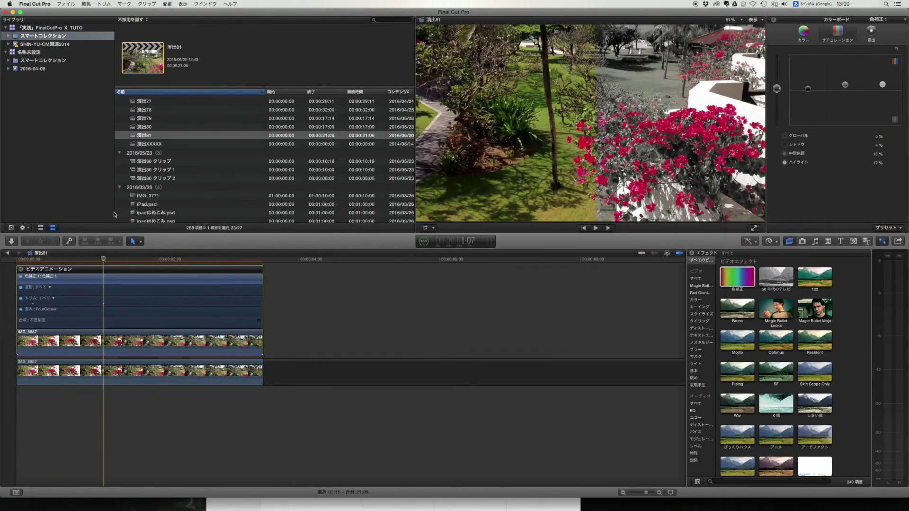